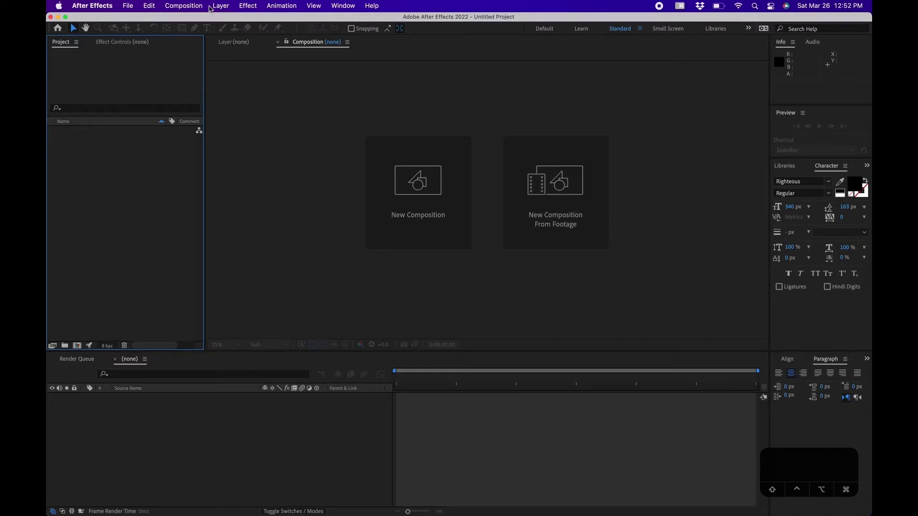
Step: Create the 'Number Generator' composition with the HDTV 1080 29.97 preset, 10 seconds long
{"action": "left_click", "coordinate": [185, 6]}
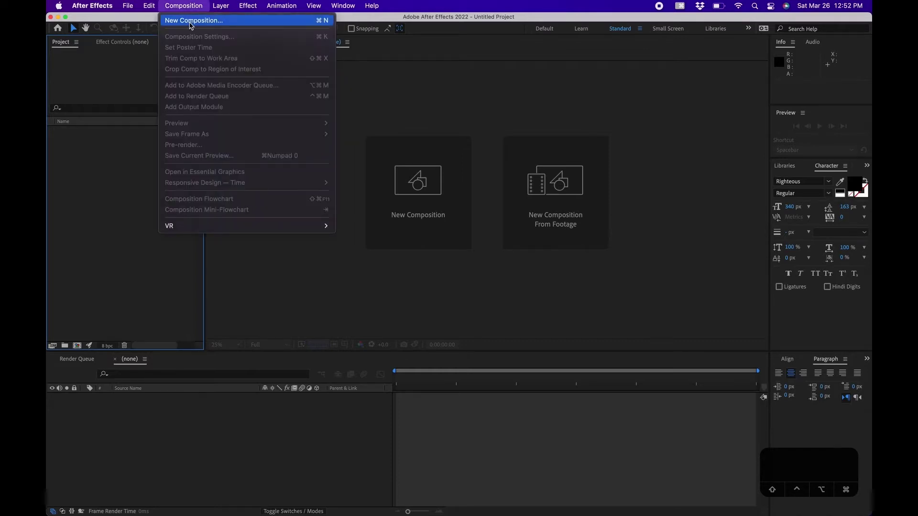
{"action": "left_click", "coordinate": [189, 22]}
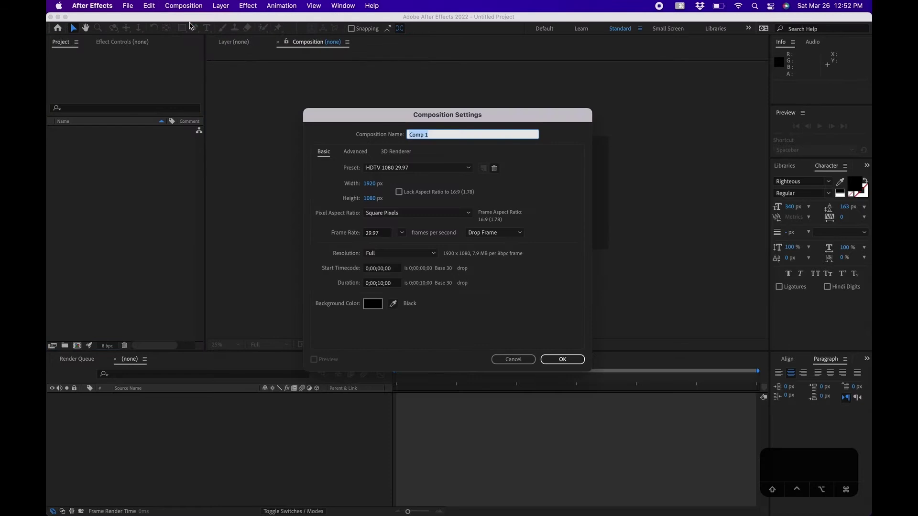
{"action": "type", "text": "Number Generator"}
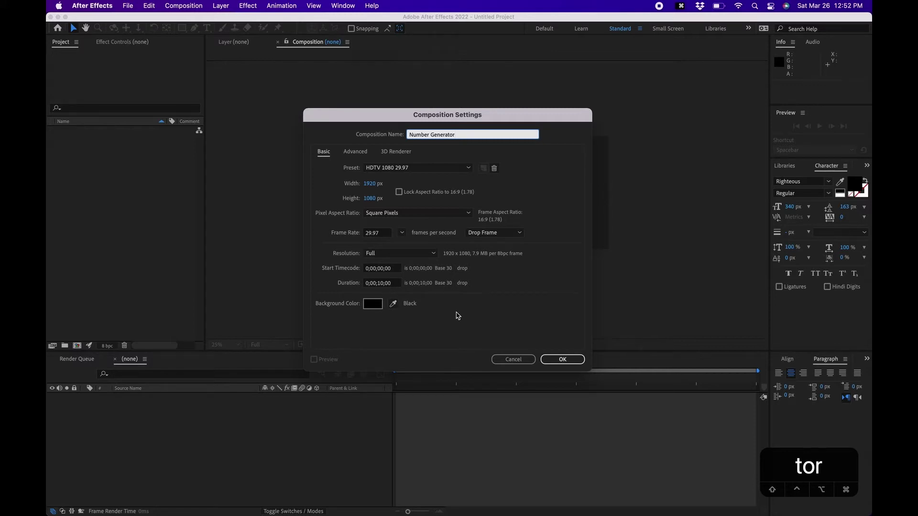
{"action": "left_click", "coordinate": [562, 360]}
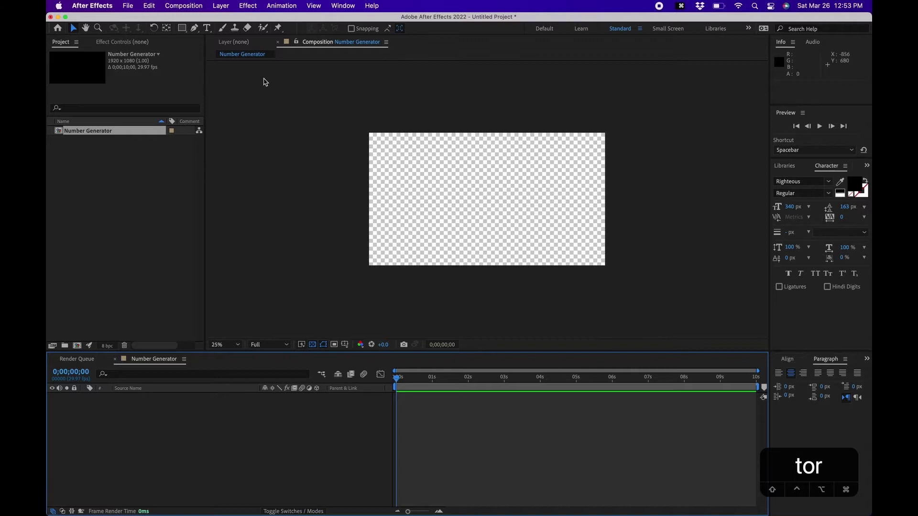
Step: Add a black 1920x1080 solid layer named 'Background' to the composition
{"action": "left_click", "coordinate": [220, 5]}
{"action": "mouse_move", "coordinate": [227, 21]}
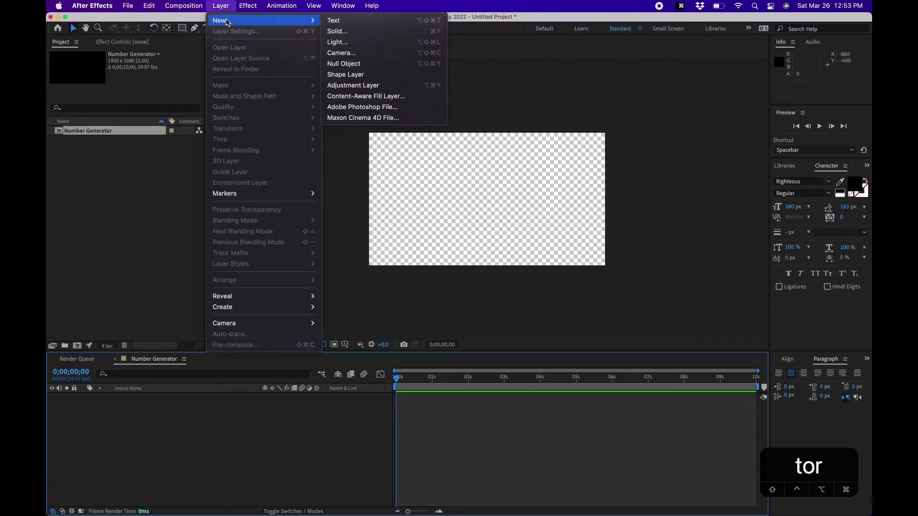
{"action": "left_click", "coordinate": [337, 32]}
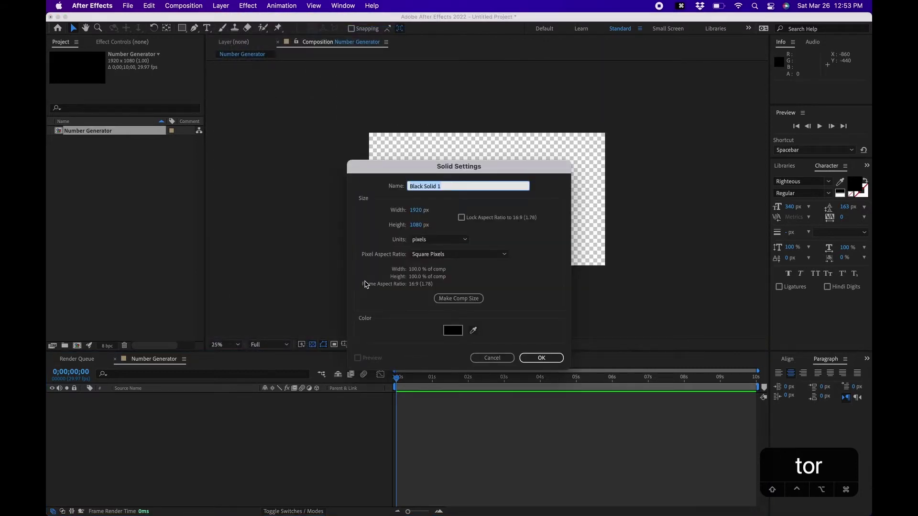
{"action": "type", "text": "Background"}
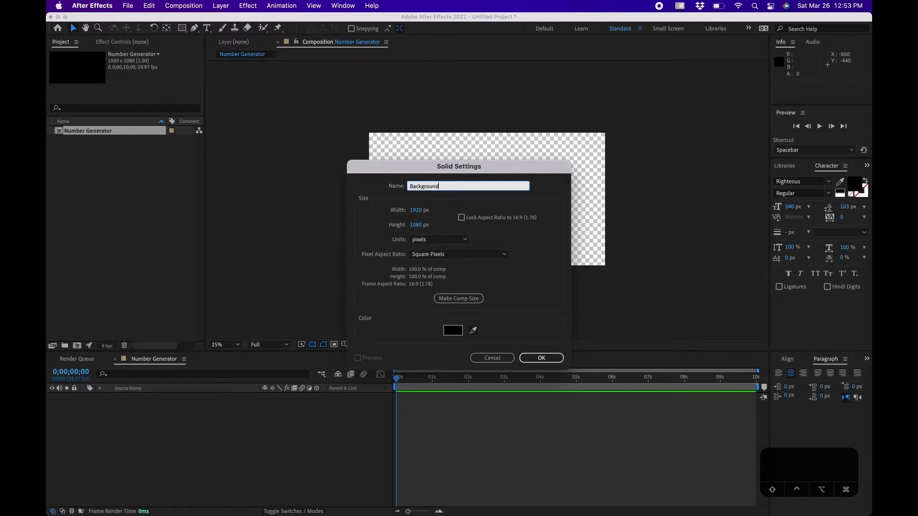
{"action": "key", "text": "Return"}
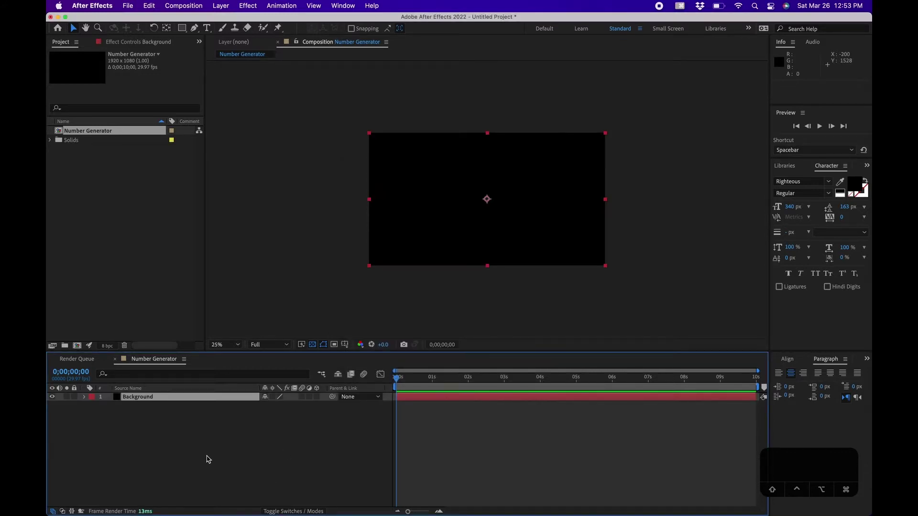
{"action": "left_click", "coordinate": [867, 166]}
Step: Search '4' in Effects & Presets and apply 4-Color Gradient to the Background solid
{"action": "left_click", "coordinate": [839, 178]}
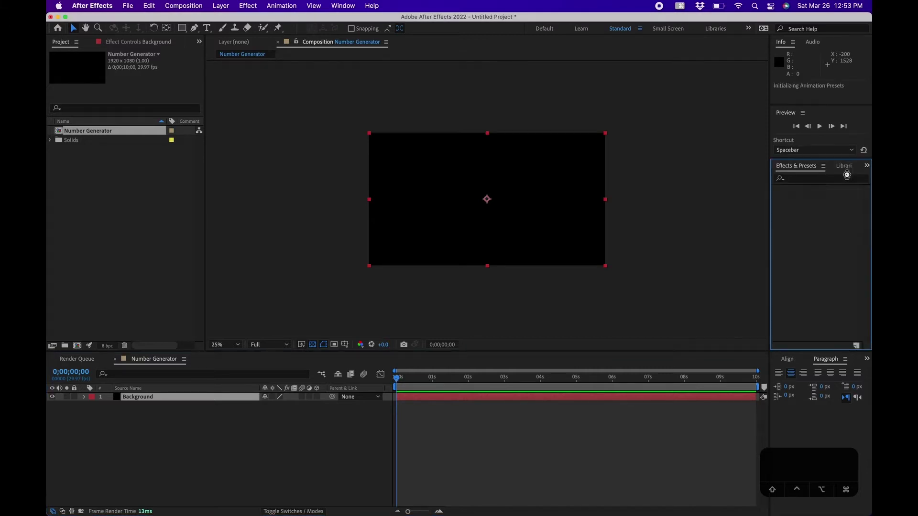
{"action": "left_click", "coordinate": [812, 179]}
{"action": "type", "text": "4"}
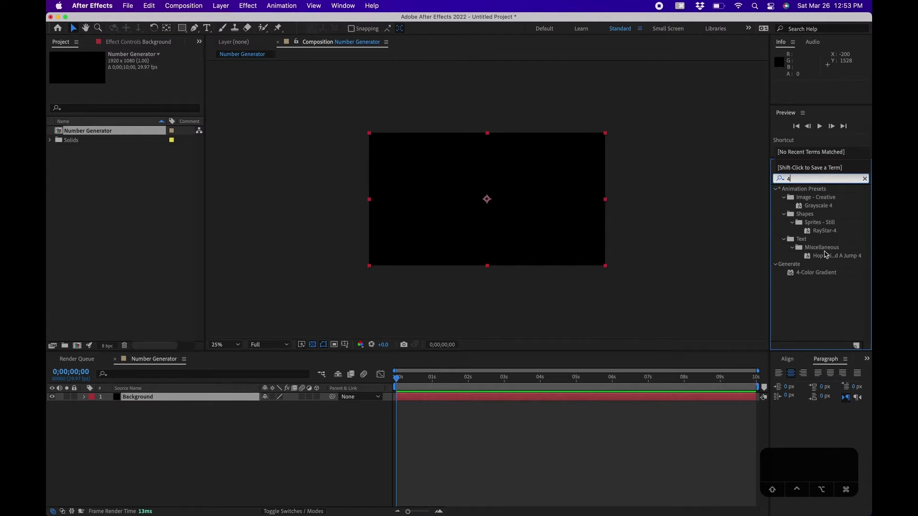
{"action": "left_click_drag", "start_coordinate": [812, 274], "coordinate": [512, 232]}
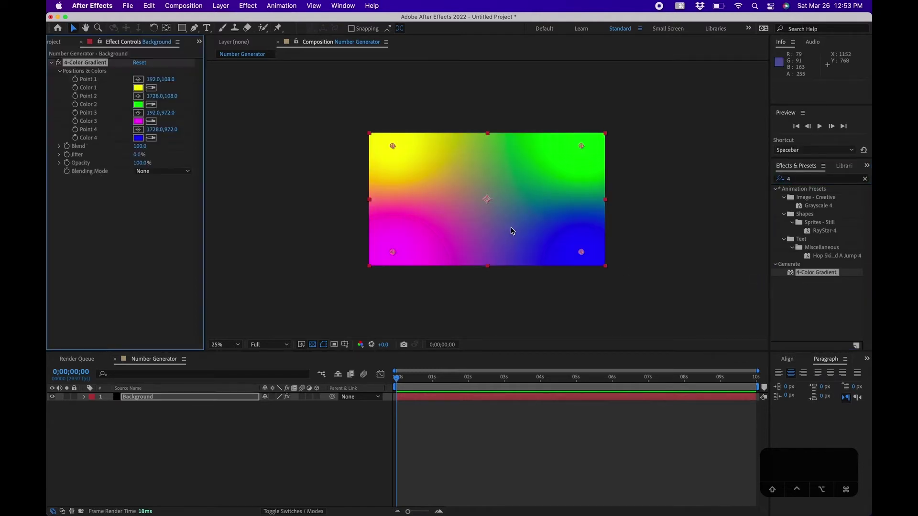
Step: Recolour the gradient's Color 1 to a soft blue and Color 2 to a darker blue
{"action": "left_click", "coordinate": [138, 88]}
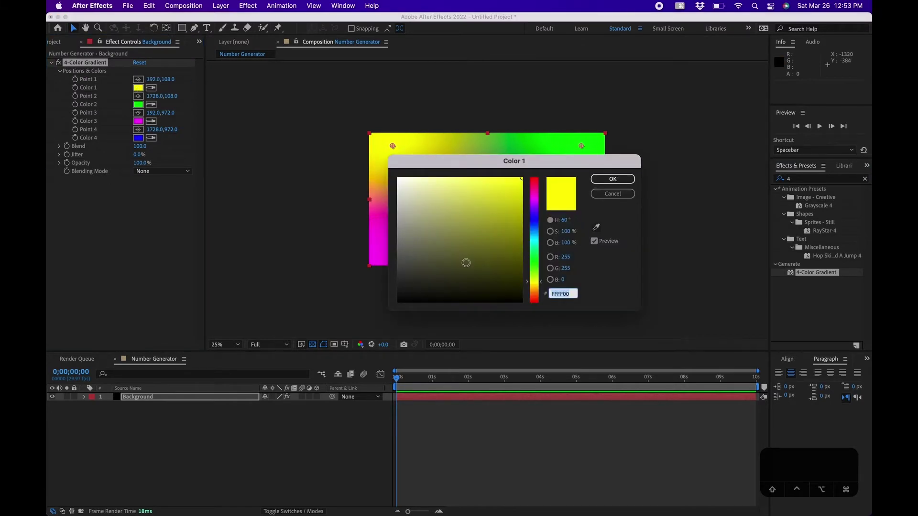
{"action": "left_click", "coordinate": [534, 223]}
{"action": "left_click", "coordinate": [515, 221]}
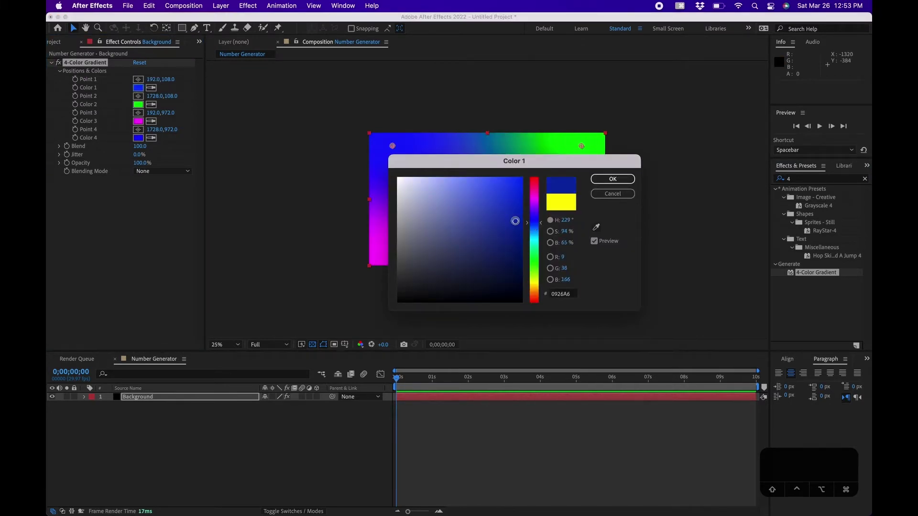
{"action": "left_click_drag", "start_coordinate": [515, 221], "coordinate": [482, 206]}
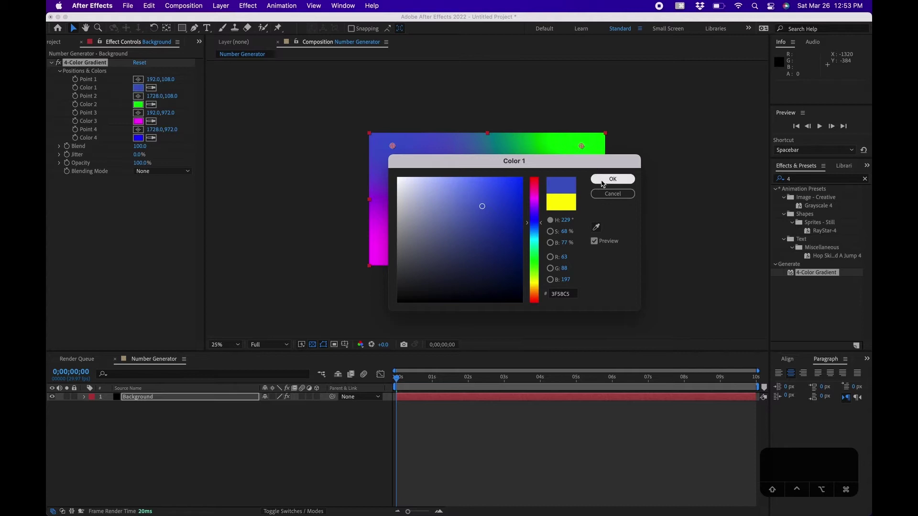
{"action": "left_click", "coordinate": [602, 184]}
{"action": "left_click", "coordinate": [138, 105]}
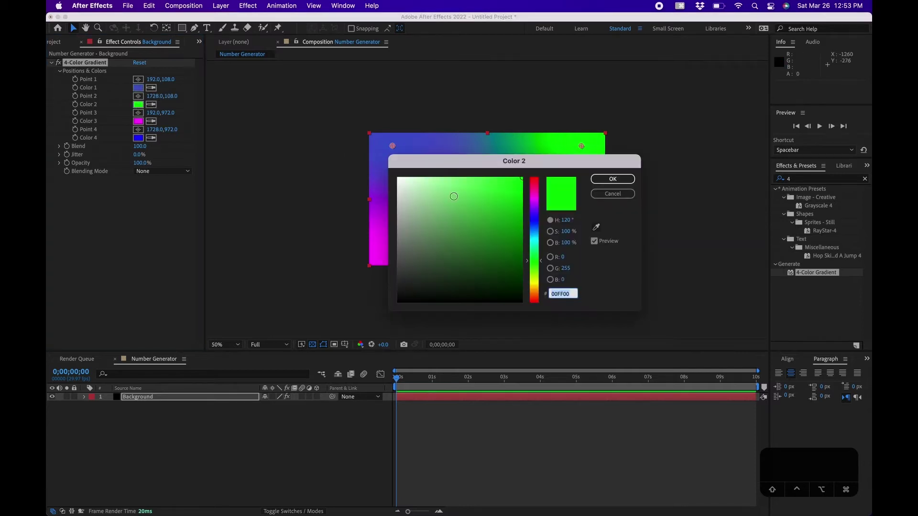
{"action": "left_click", "coordinate": [536, 232]}
{"action": "left_click_drag", "start_coordinate": [516, 216], "coordinate": [529, 233]}
{"action": "left_click", "coordinate": [614, 178]}
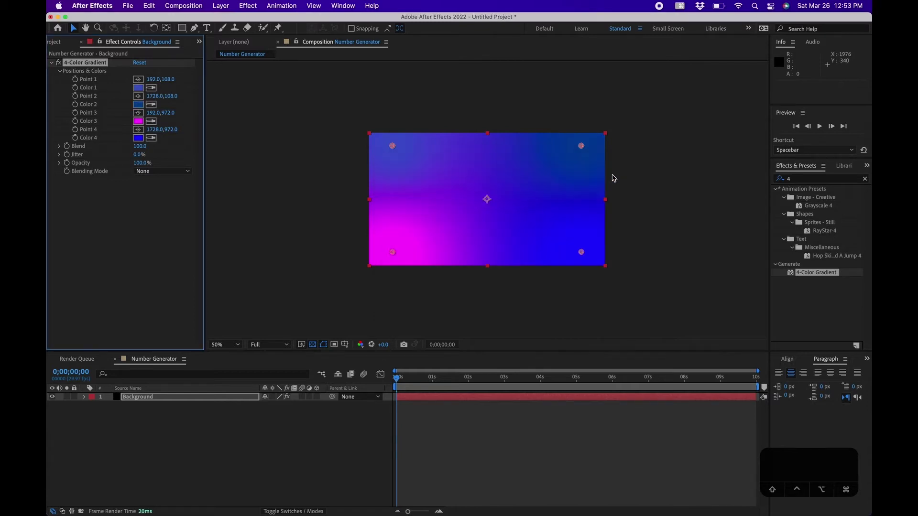
Step: Set Color 3 to navy blue and Color 4 to a lighter blue, then reselect Background
{"action": "left_click", "coordinate": [138, 121]}
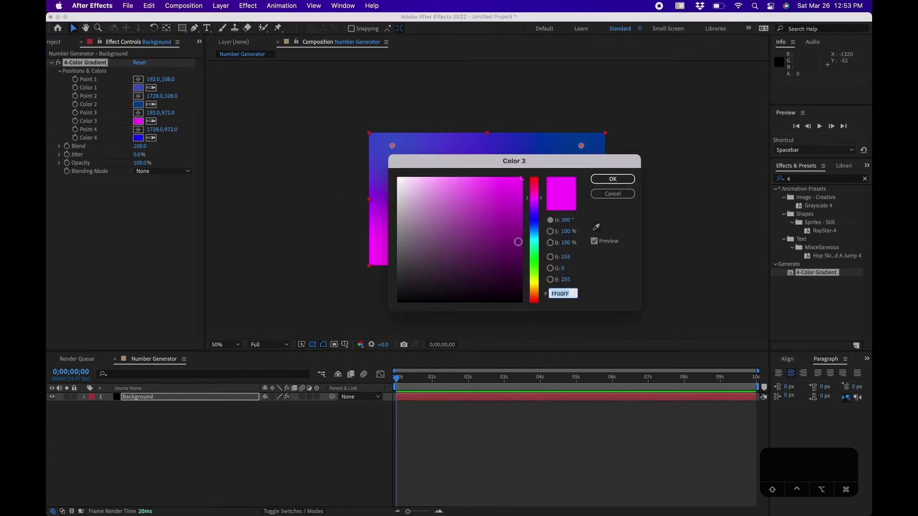
{"action": "left_click", "coordinate": [534, 230]}
{"action": "left_click", "coordinate": [504, 232]}
{"action": "left_click_drag", "start_coordinate": [504, 232], "coordinate": [519, 260]}
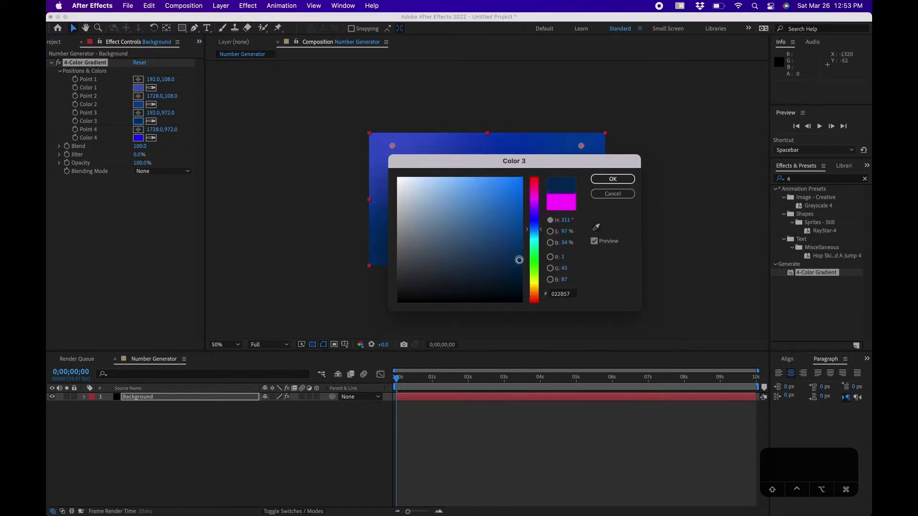
{"action": "left_click", "coordinate": [617, 179]}
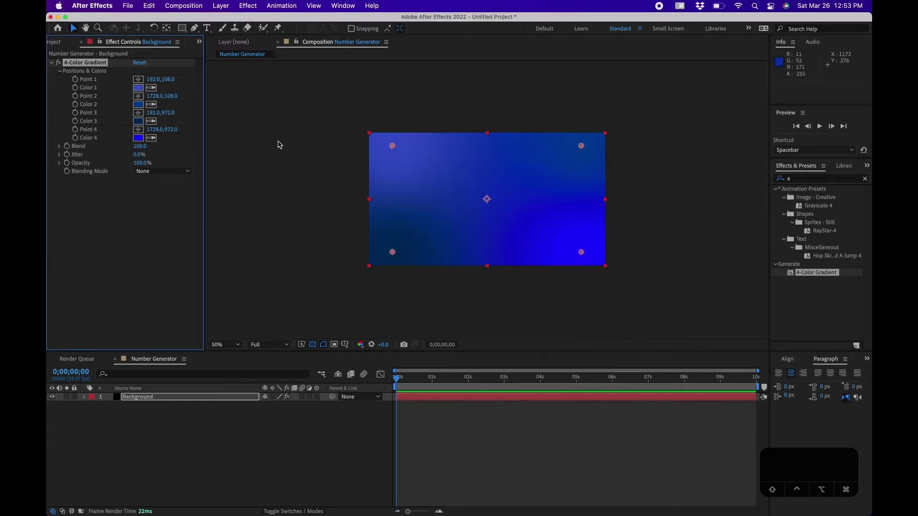
{"action": "left_click", "coordinate": [137, 138]}
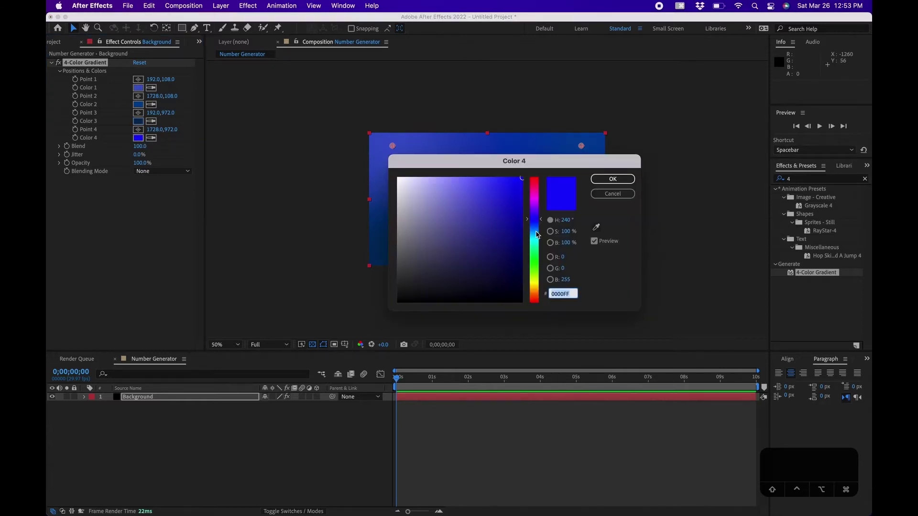
{"action": "left_click_drag", "start_coordinate": [536, 242], "coordinate": [535, 232]}
{"action": "left_click", "coordinate": [617, 179]}
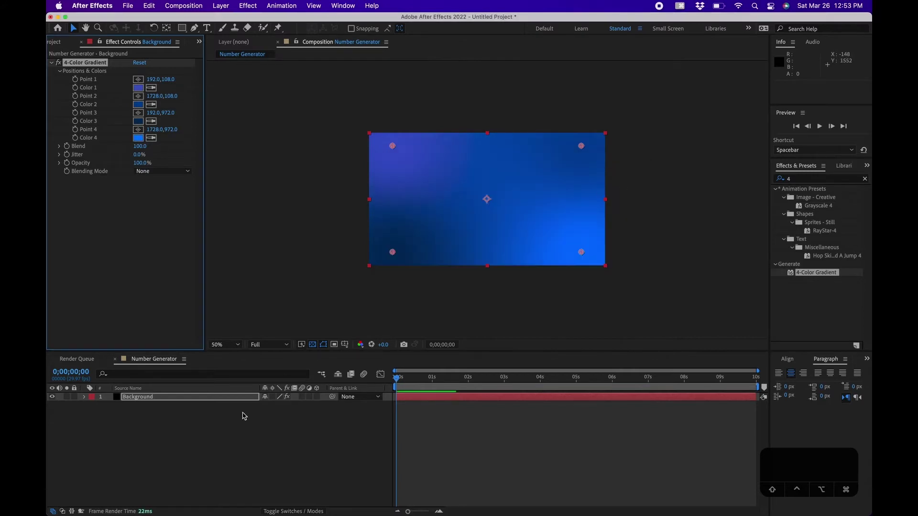
{"action": "left_click", "coordinate": [252, 431]}
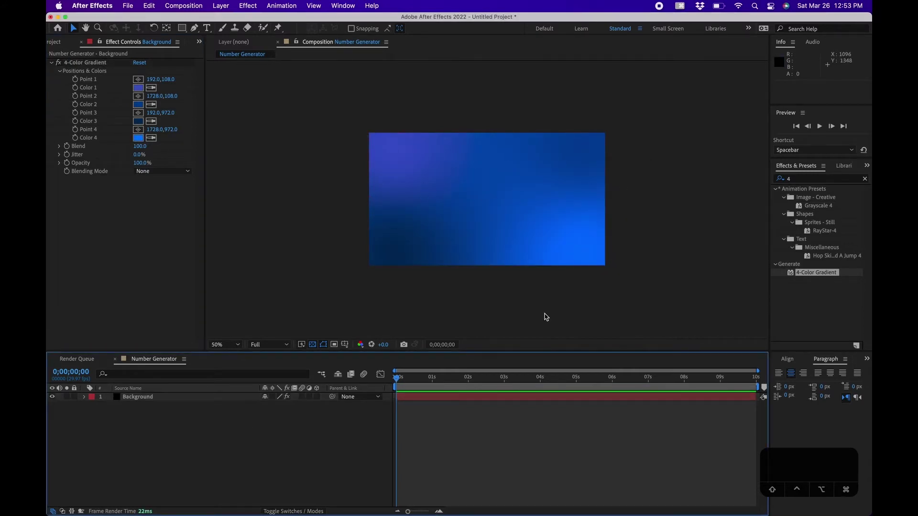
{"action": "left_click", "coordinate": [158, 399]}
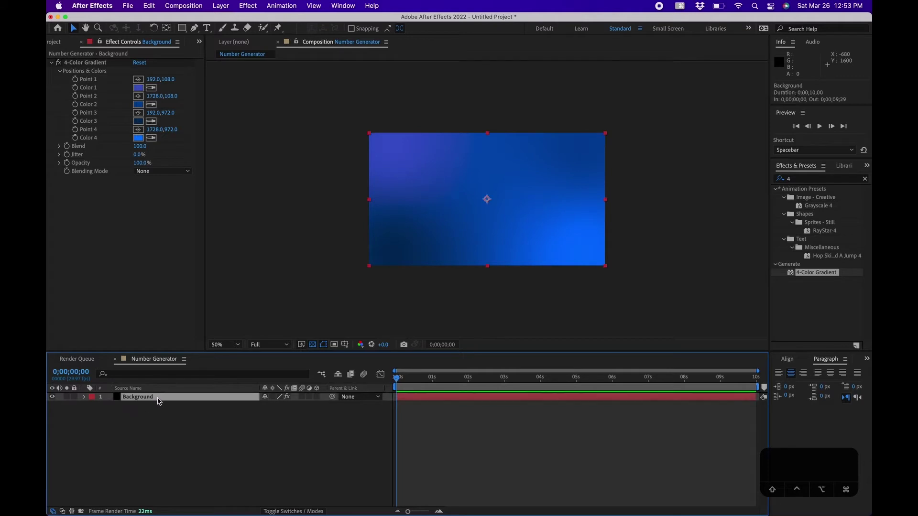
Step: Scale the Background layer to 250% and zoom the comp out
{"action": "key", "text": "s"}
{"action": "left_click", "coordinate": [276, 406]}
{"action": "type", "text": "250"}
{"action": "key", "text": "Return"}
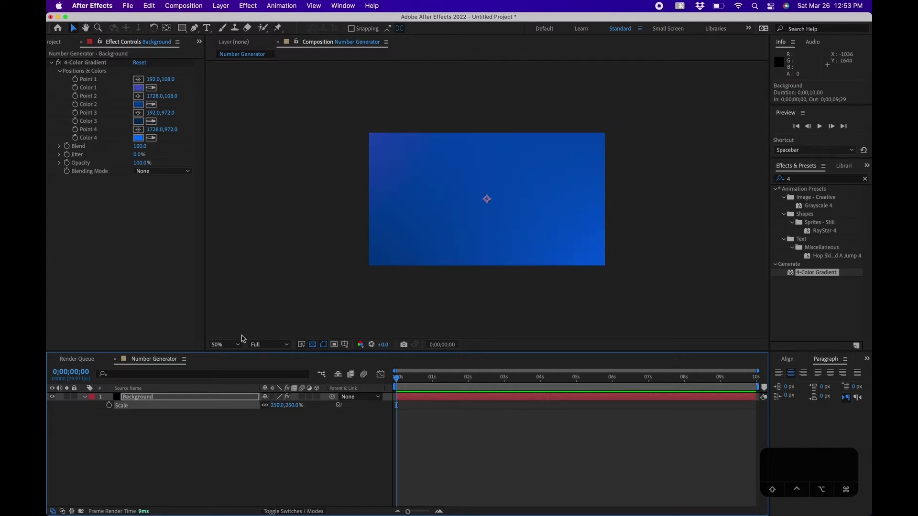
{"action": "key", "text": "comma"}
{"action": "key", "text": "comma"}
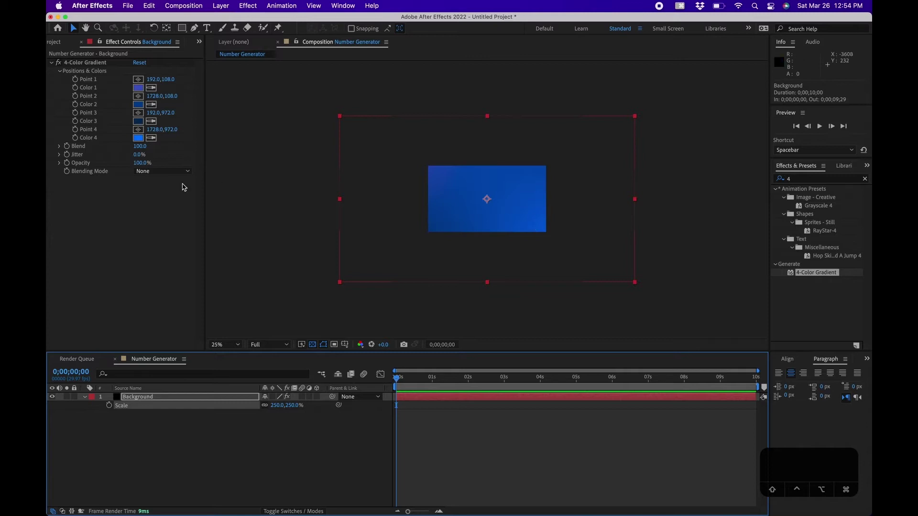
Step: Drag gradient Points 1–4 onto the background's corners and fit the comp in the viewer
{"action": "left_click", "coordinate": [81, 64]}
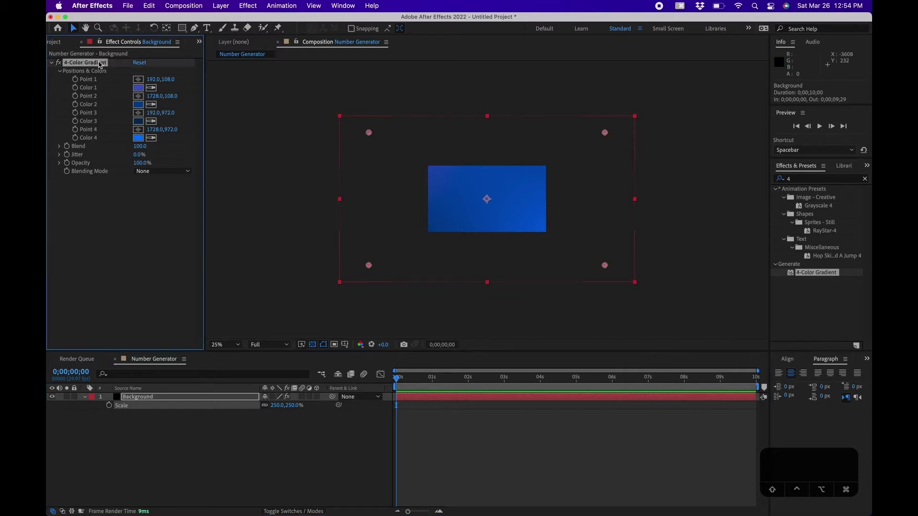
{"action": "left_click_drag", "start_coordinate": [369, 133], "coordinate": [401, 160]}
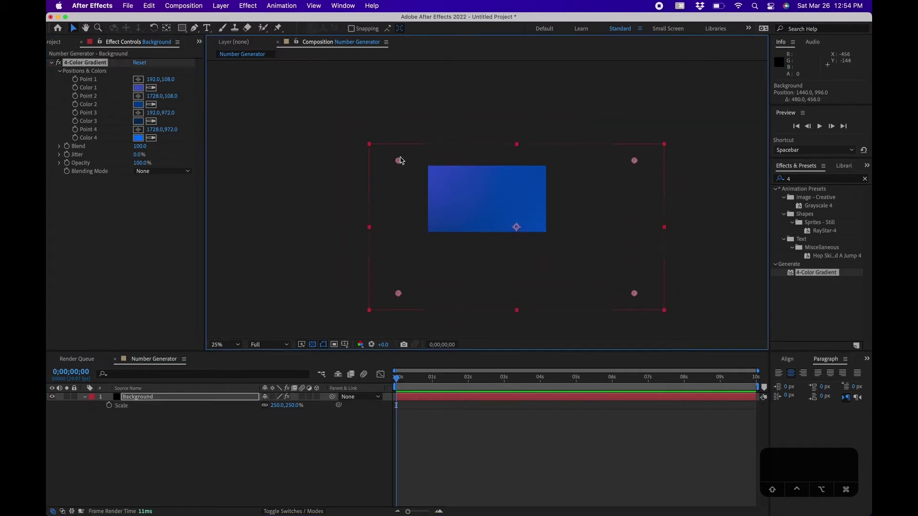
{"action": "key", "text": "super+z"}
{"action": "left_click_drag", "start_coordinate": [368, 133], "coordinate": [424, 159]}
{"action": "left_click_drag", "start_coordinate": [369, 265], "coordinate": [432, 239]}
{"action": "left_click_drag", "start_coordinate": [605, 266], "coordinate": [546, 232]}
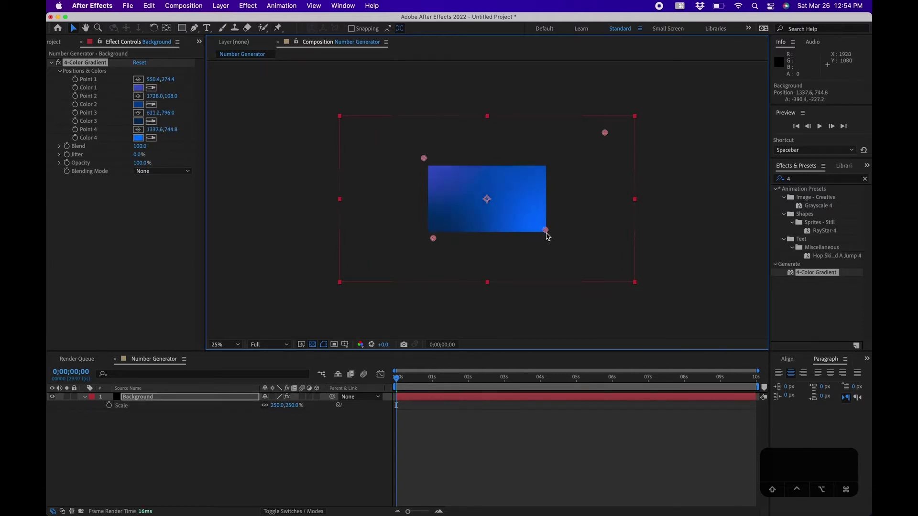
{"action": "left_click_drag", "start_coordinate": [605, 133], "coordinate": [541, 167]}
{"action": "left_click", "coordinate": [228, 445]}
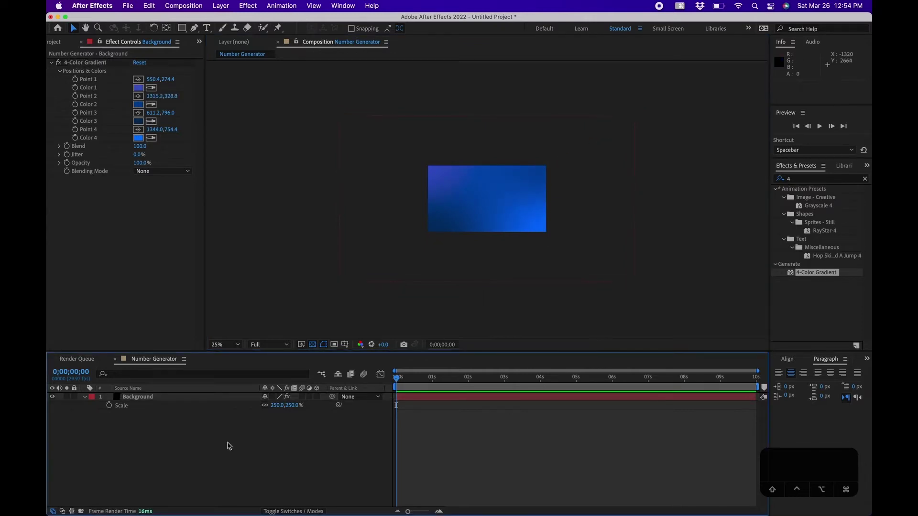
{"action": "left_click", "coordinate": [225, 345]}
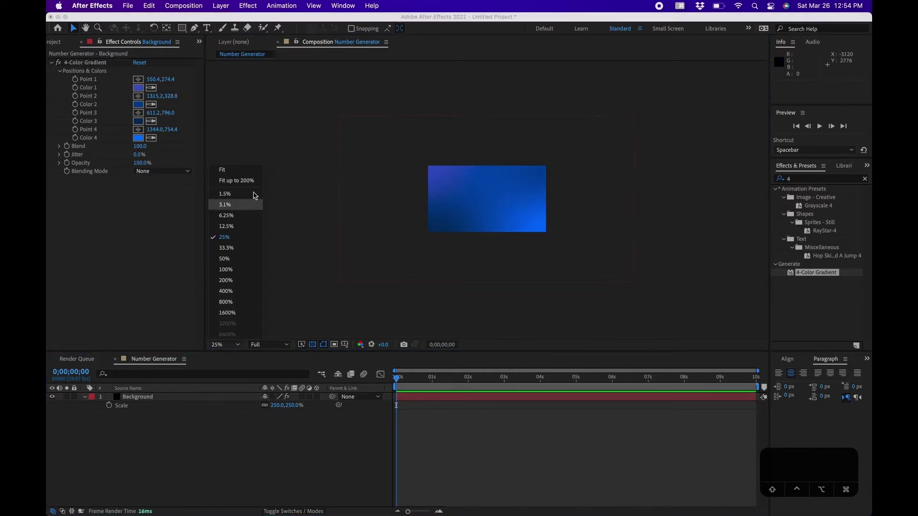
{"action": "left_click", "coordinate": [235, 171]}
Step: Give the Background layer's Rotation the expression time*200
{"action": "left_click", "coordinate": [181, 399]}
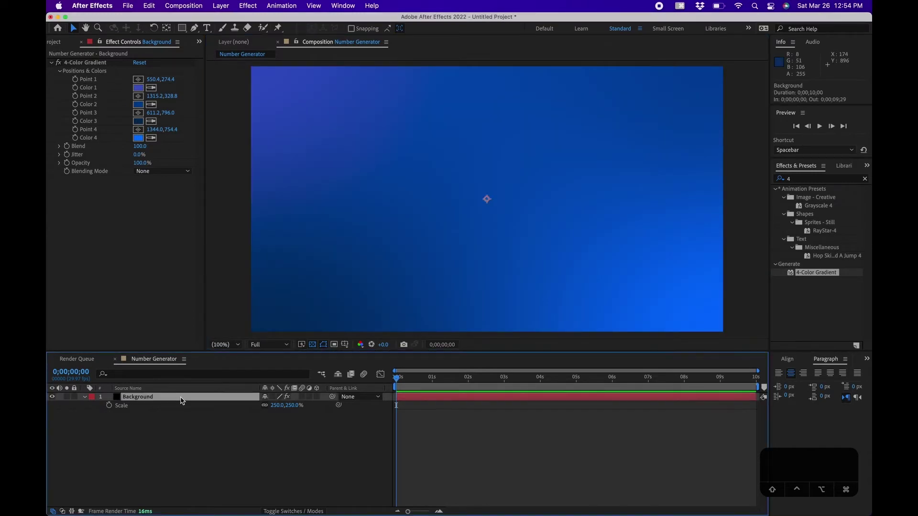
{"action": "key", "text": "r"}
{"action": "left_click", "coordinate": [109, 406], "text": "alt"}
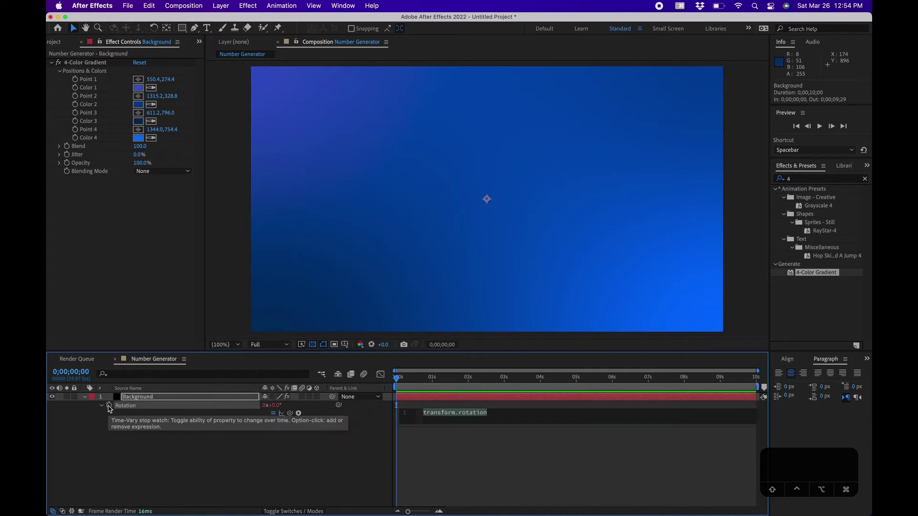
{"action": "type", "text": "time*200"}
{"action": "left_click", "coordinate": [186, 446]}
Step: Preview the spinning background, then return the playhead to frame 0
{"action": "key", "text": "space"}
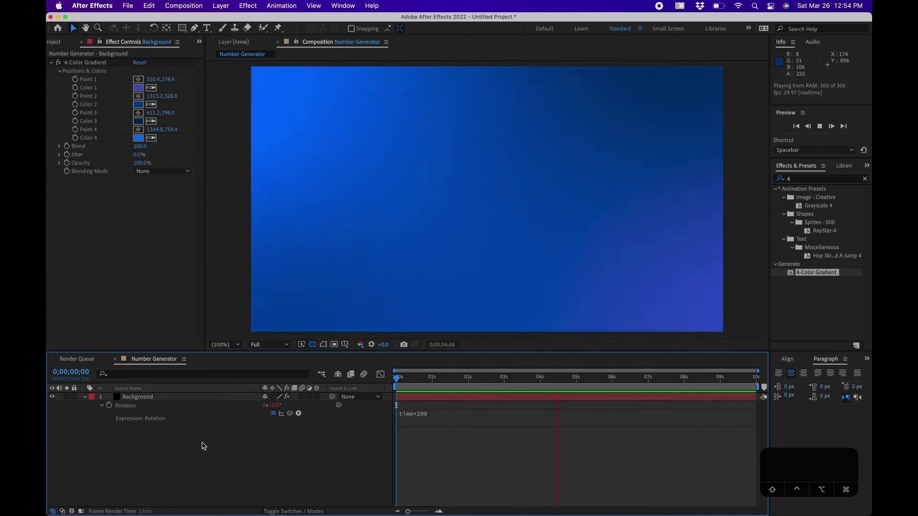
{"action": "key", "text": "space"}
{"action": "left_click_drag", "start_coordinate": [421, 378], "coordinate": [396, 378]}
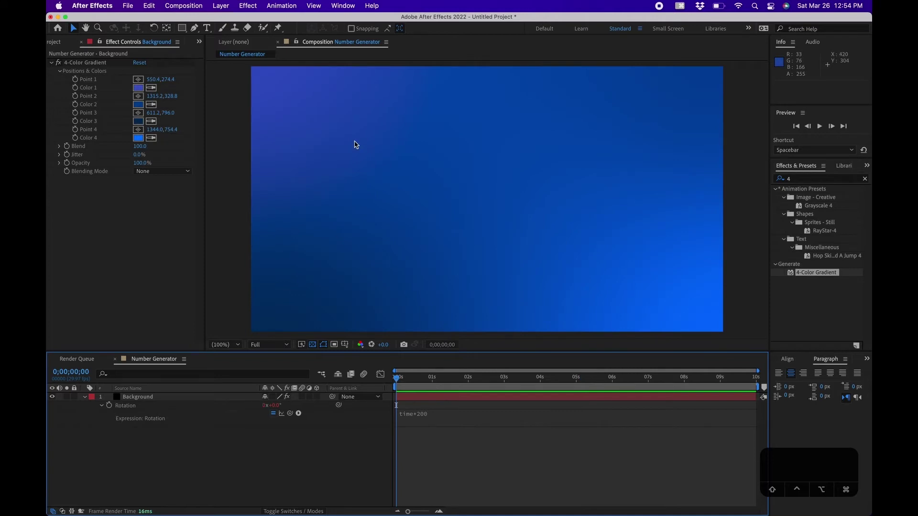
{"action": "left_click", "coordinate": [182, 28]}
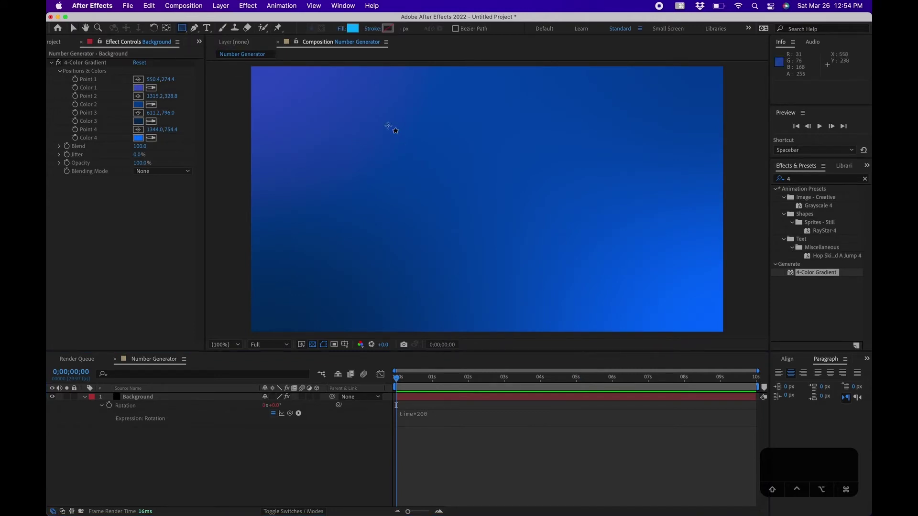
Step: Draw a square over the background and centre it horizontally and vertically
{"action": "mouse_move", "coordinate": [379, 117]}
{"action": "left_mouse_down"}
{"action": "mouse_move", "coordinate": [623, 292]}
{"action": "mouse_move", "coordinate": [547, 268]}
{"action": "mouse_move", "coordinate": [562, 238]}
{"action": "left_mouse_up"}
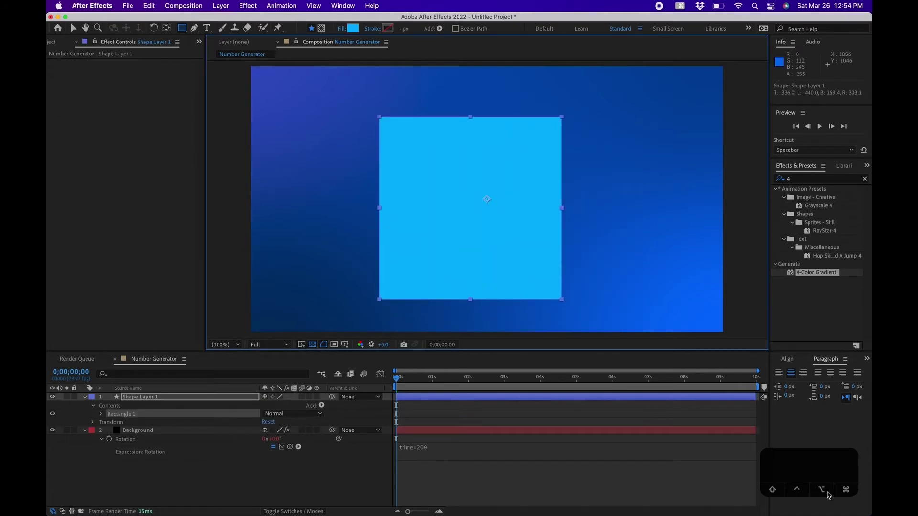
{"action": "left_click", "coordinate": [787, 360]}
{"action": "left_click", "coordinate": [797, 383]}
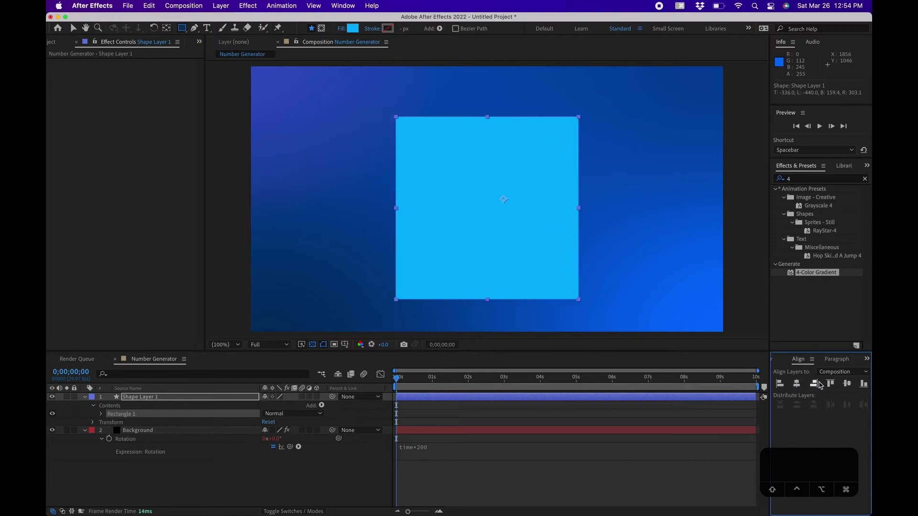
{"action": "left_click", "coordinate": [846, 384]}
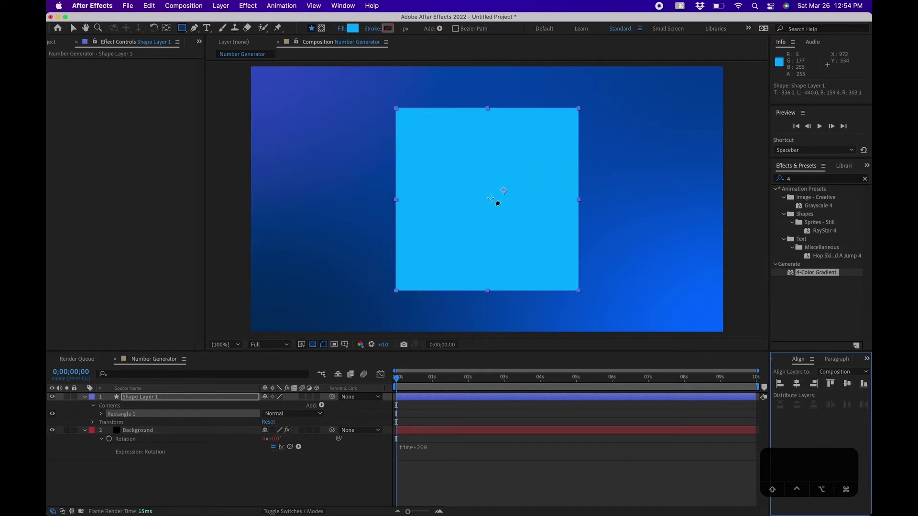
{"action": "key", "text": "v"}
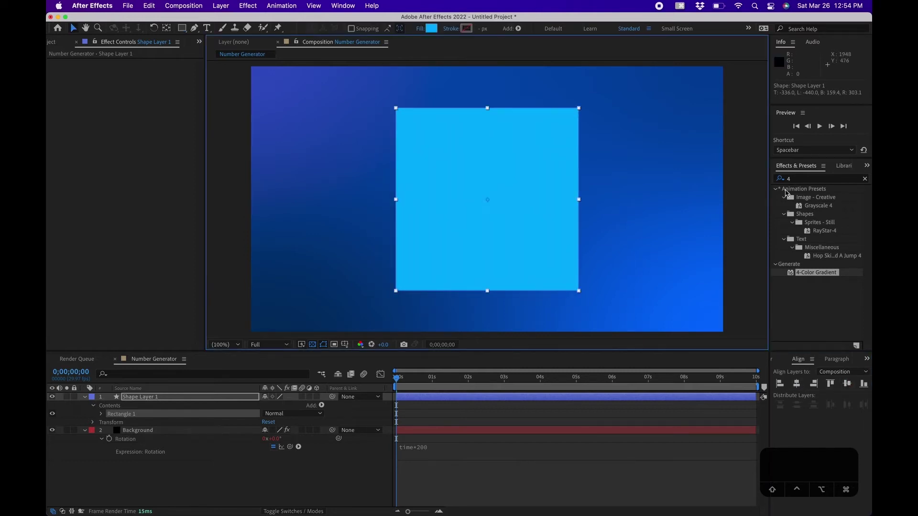
Step: Apply Gradient Ramp to the square with a bright cyan Start Color, copying its hex value
{"action": "left_click", "coordinate": [864, 179]}
{"action": "left_click", "coordinate": [844, 180]}
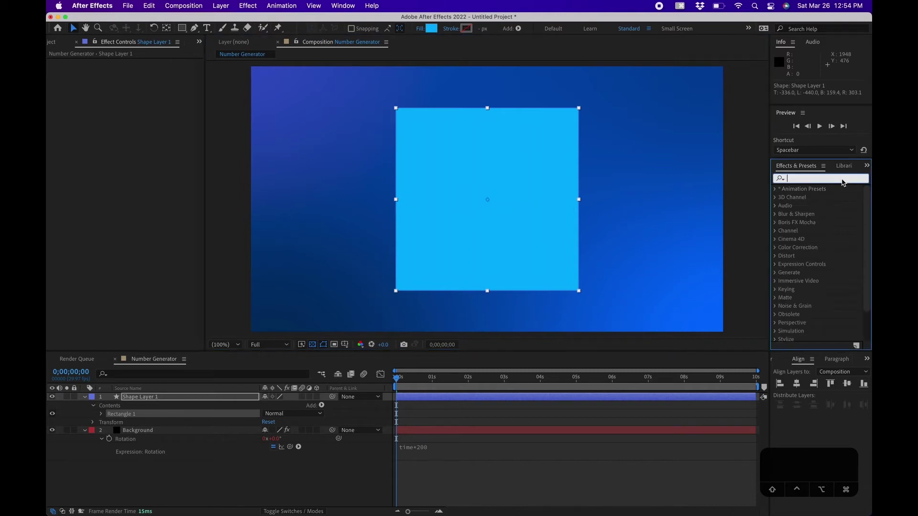
{"action": "type", "text": "ramp"}
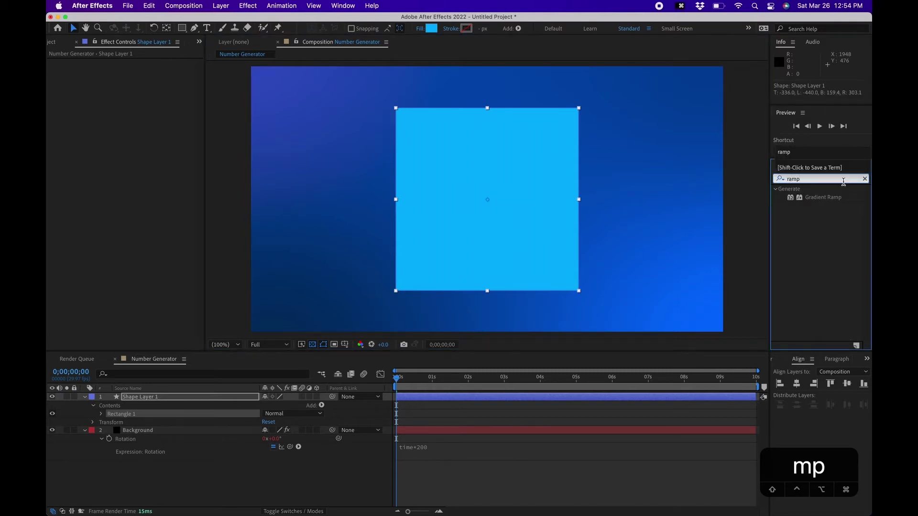
{"action": "left_click_drag", "start_coordinate": [826, 196], "coordinate": [466, 192]}
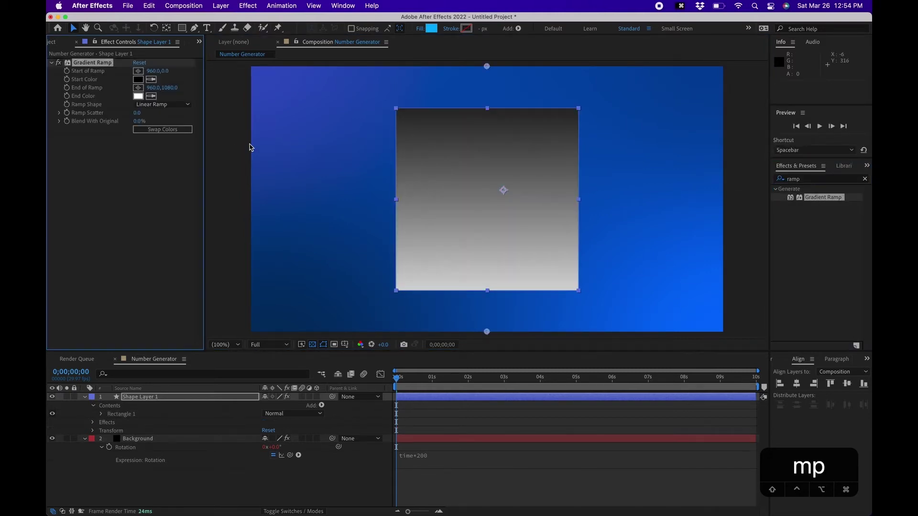
{"action": "left_click", "coordinate": [138, 79]}
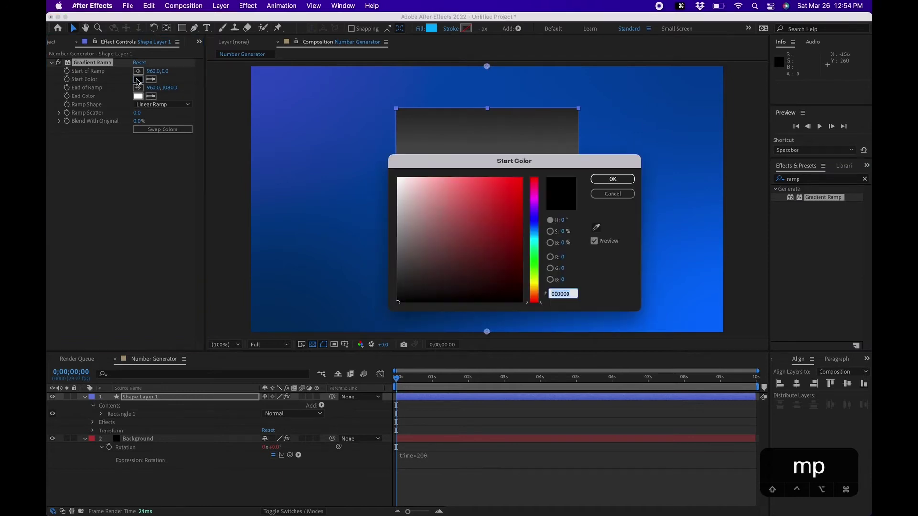
{"action": "left_click", "coordinate": [535, 238]}
{"action": "left_click_drag", "start_coordinate": [499, 179], "coordinate": [511, 189]}
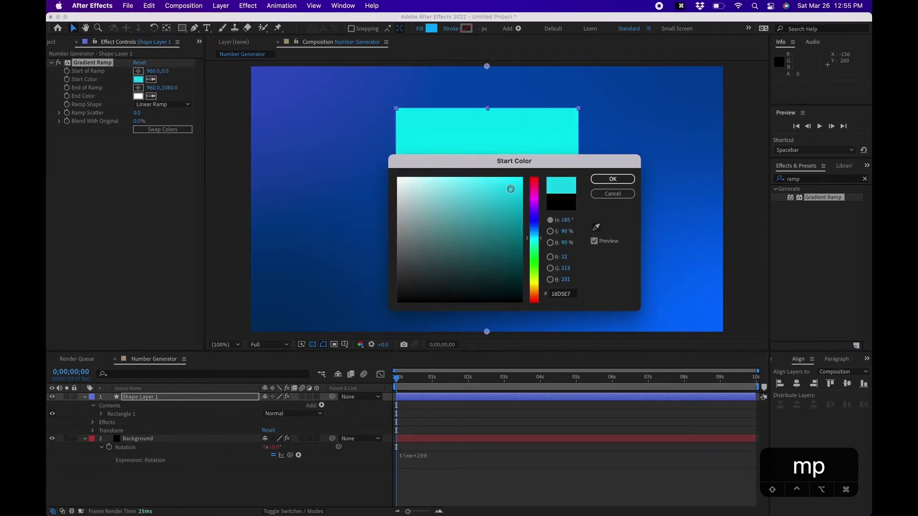
{"action": "left_click", "coordinate": [537, 234]}
{"action": "left_click", "coordinate": [570, 294]}
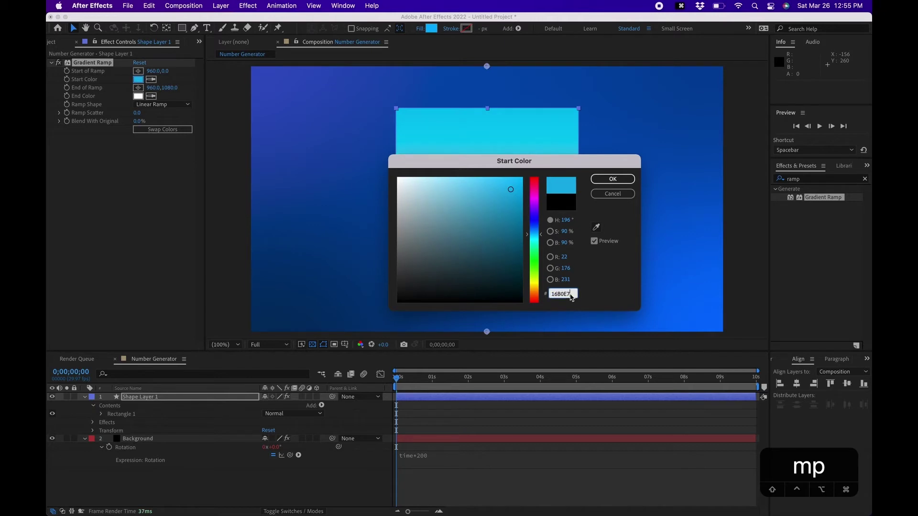
{"action": "key", "text": "super+c"}
{"action": "left_click", "coordinate": [613, 179]}
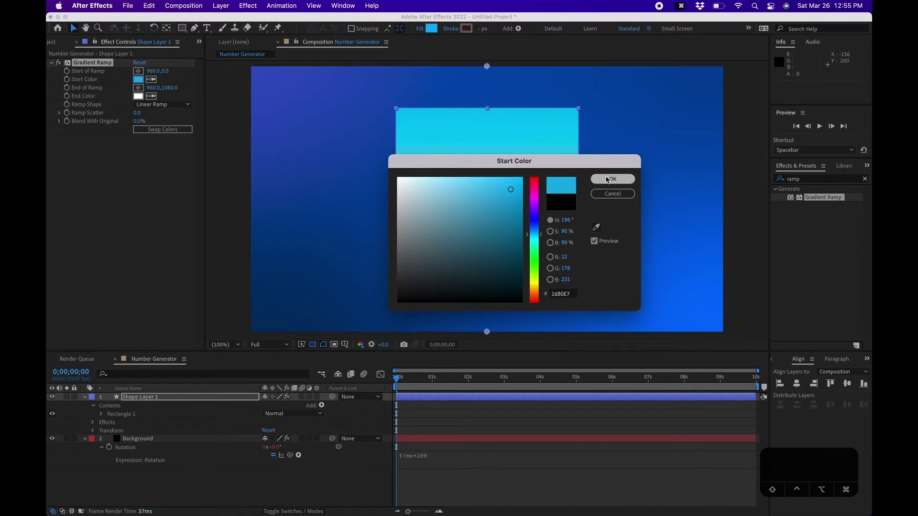
Step: Set a lighter blue End Color, brighten the Start Color, and reselect Shape Layer 1
{"action": "left_click", "coordinate": [138, 96]}
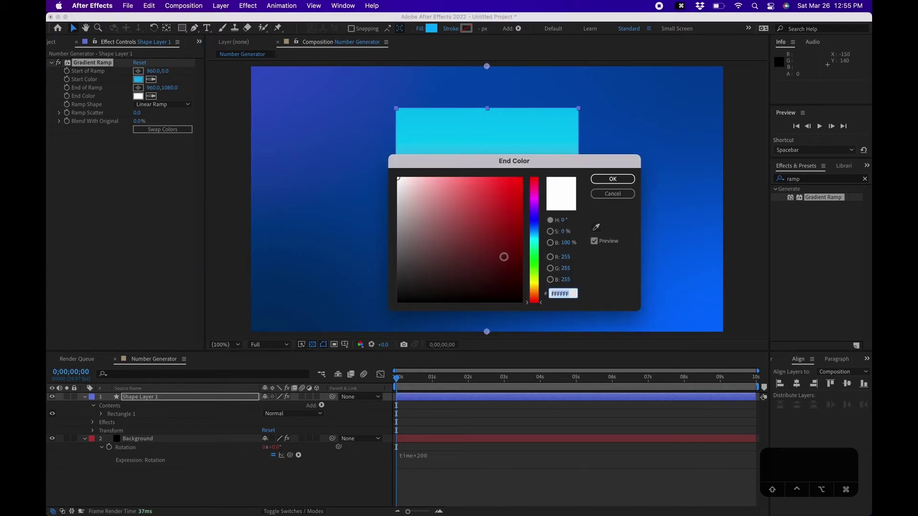
{"action": "key", "text": "super+v"}
{"action": "left_click", "coordinate": [520, 220]}
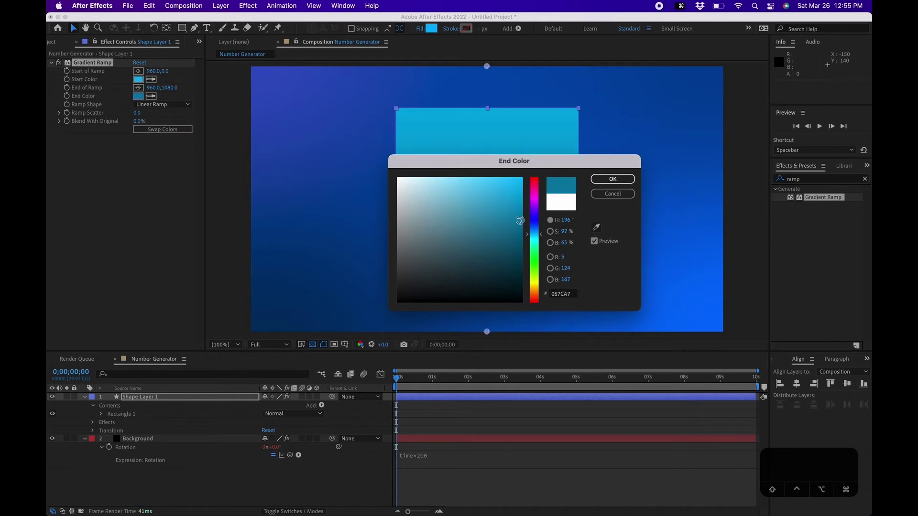
{"action": "left_click", "coordinate": [609, 179]}
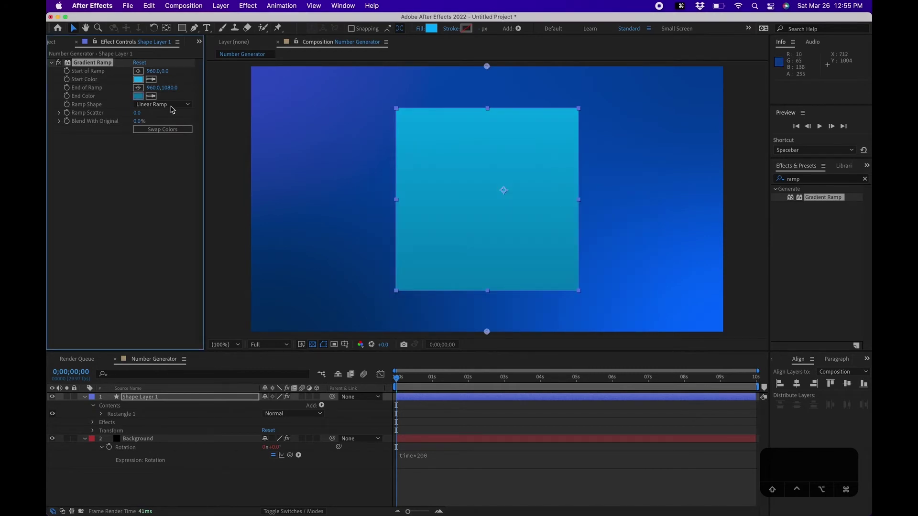
{"action": "left_click", "coordinate": [139, 96]}
{"action": "left_click", "coordinate": [511, 208]}
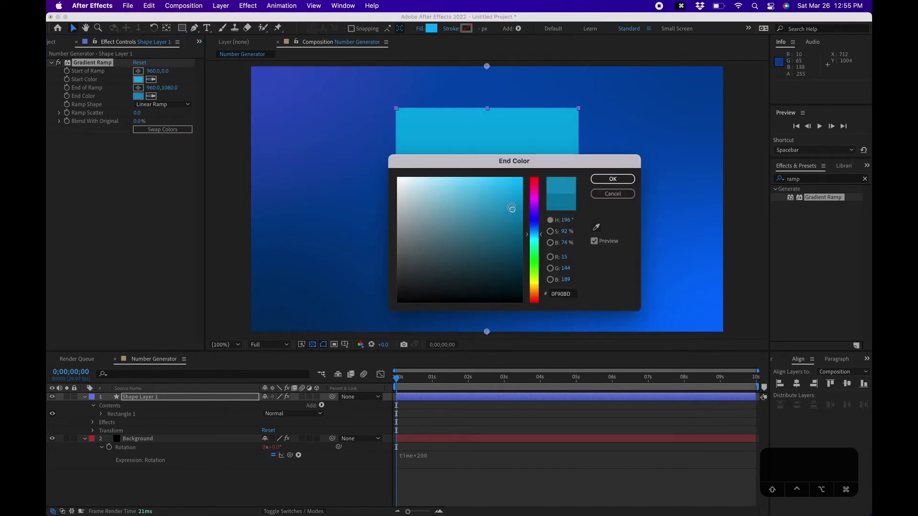
{"action": "left_click", "coordinate": [609, 180]}
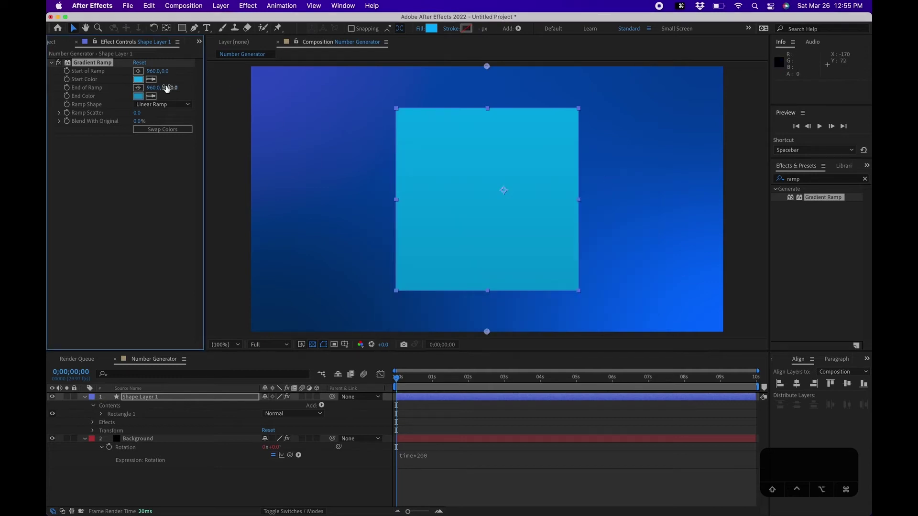
{"action": "left_click", "coordinate": [138, 79]}
{"action": "left_click", "coordinate": [487, 183]}
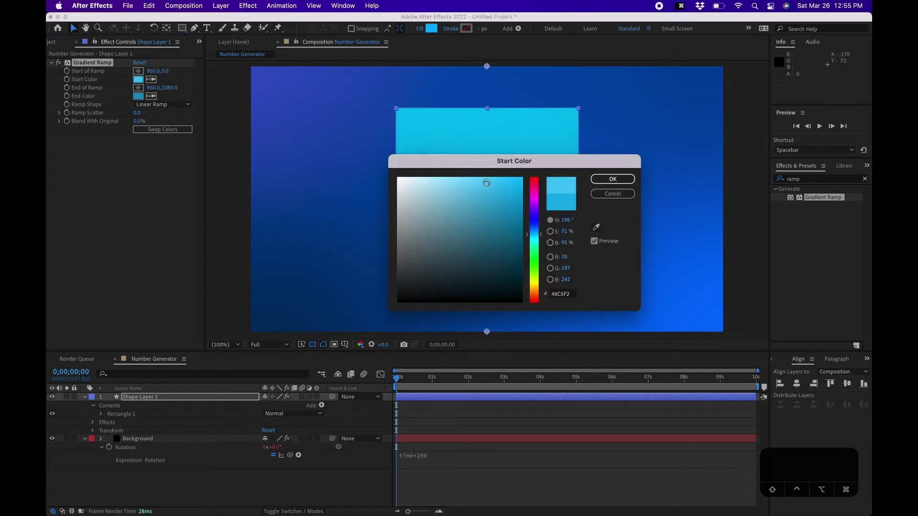
{"action": "left_click", "coordinate": [613, 179]}
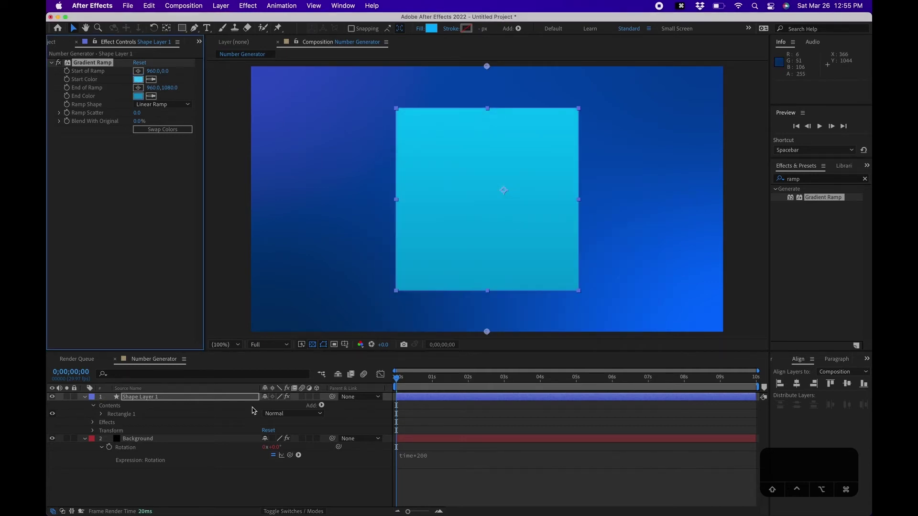
{"action": "left_click", "coordinate": [190, 476]}
{"action": "left_click", "coordinate": [170, 397]}
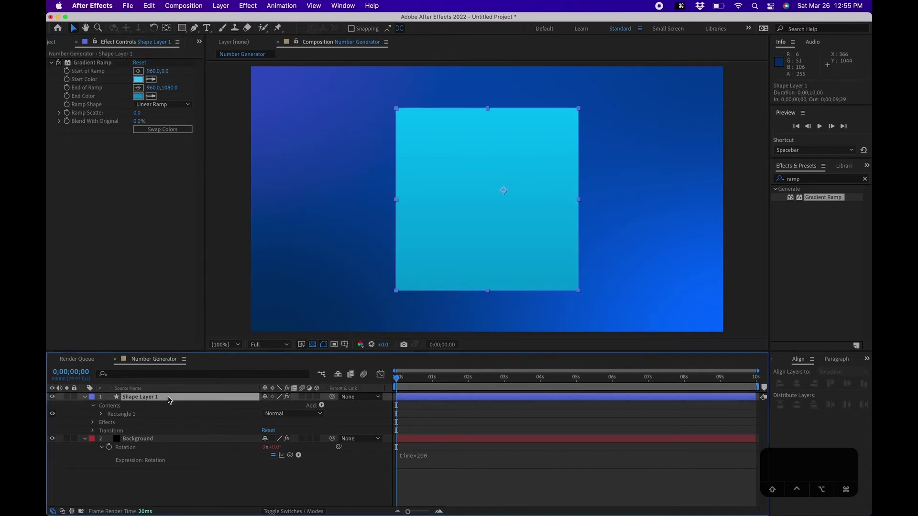
Step: Apply Drop Shadow to the square with Opacity 40% and Softness 100
{"action": "left_click", "coordinate": [865, 180]}
{"action": "type", "text": "drop"}
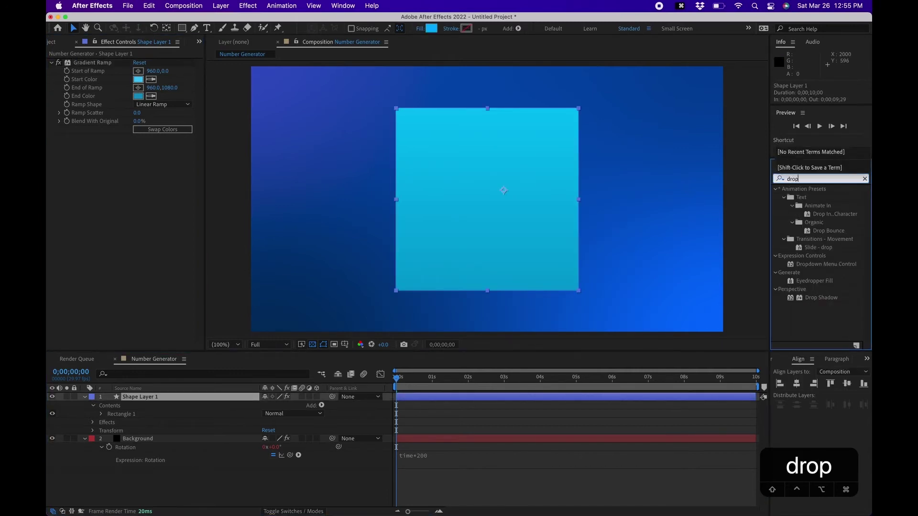
{"action": "left_click_drag", "start_coordinate": [809, 300], "coordinate": [481, 223]}
{"action": "left_click", "coordinate": [138, 154]}
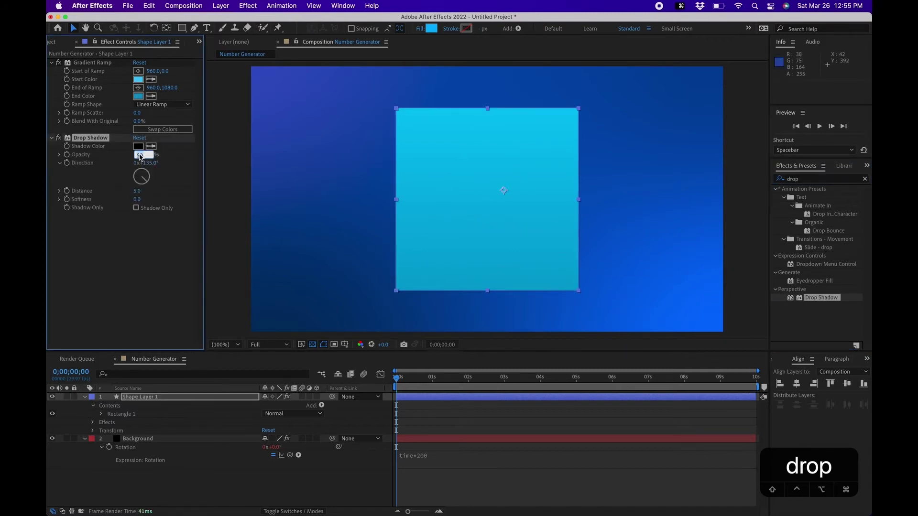
{"action": "type", "text": "40"}
{"action": "key", "text": "Return"}
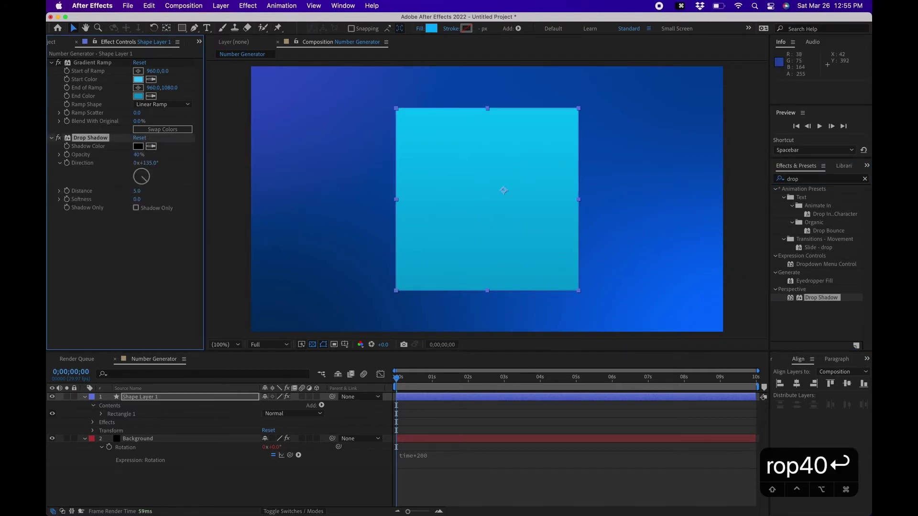
{"action": "left_click", "coordinate": [138, 199]}
{"action": "type", "text": "100"}
{"action": "key", "text": "Return"}
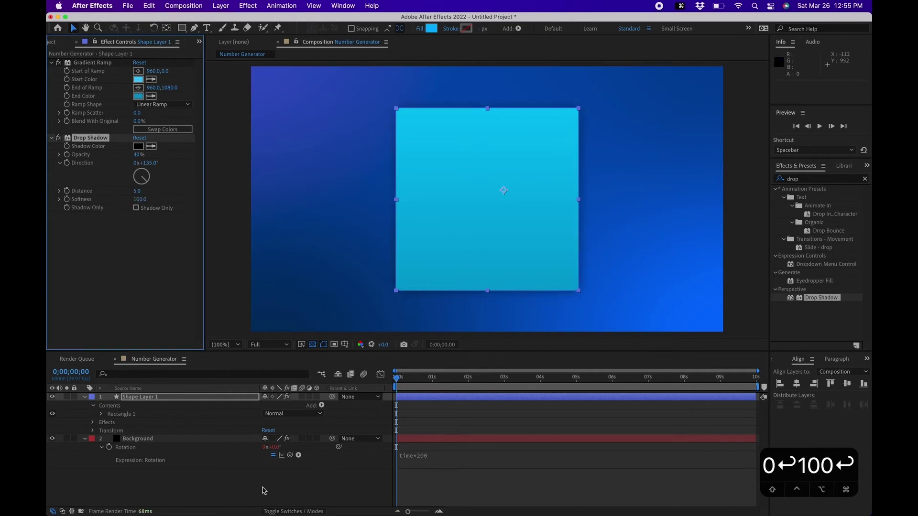
{"action": "left_click", "coordinate": [264, 490]}
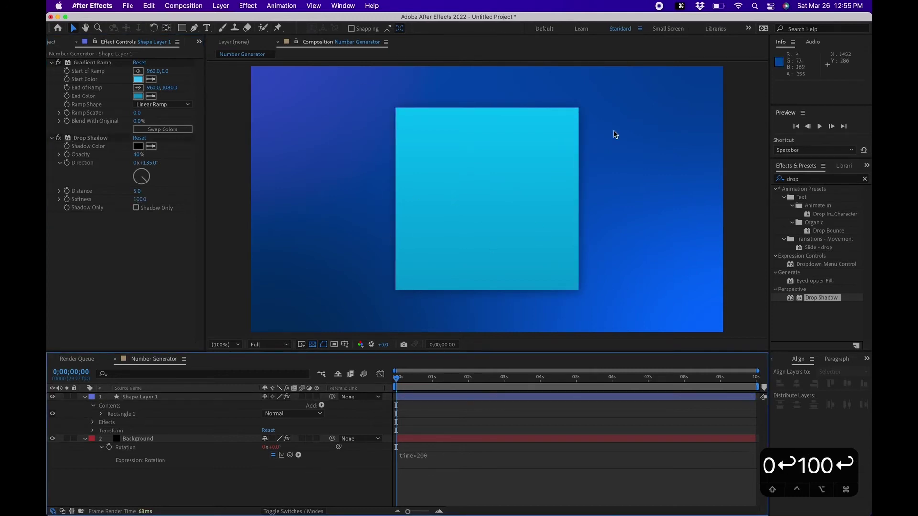
Step: Preview the animation, then stop and rewind to the start
{"action": "key", "text": "space"}
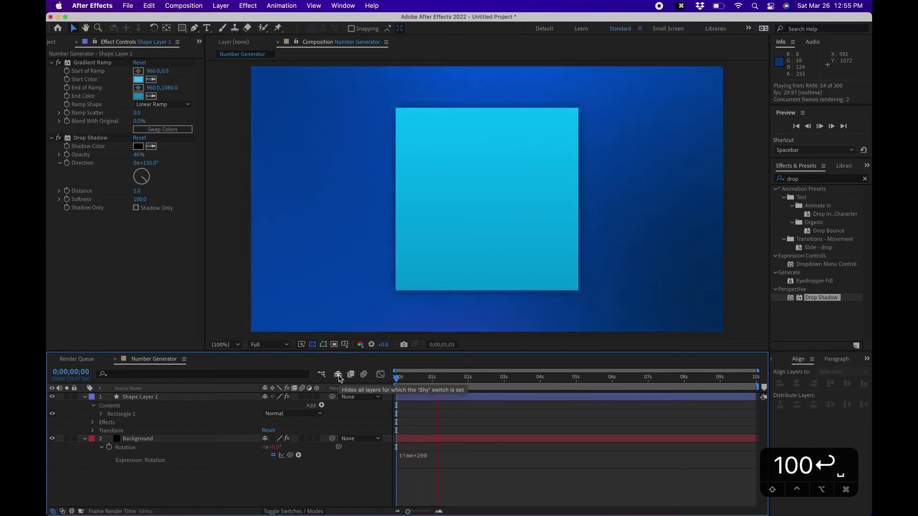
{"action": "key", "text": "space"}
{"action": "left_click", "coordinate": [399, 377]}
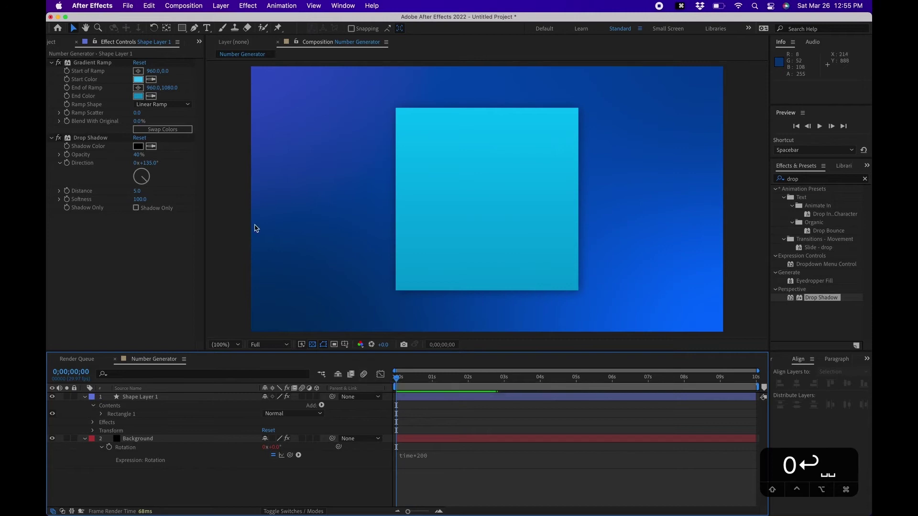
Step: Create a '100' text layer and centre it horizontally and vertically on the square
{"action": "left_click", "coordinate": [207, 28]}
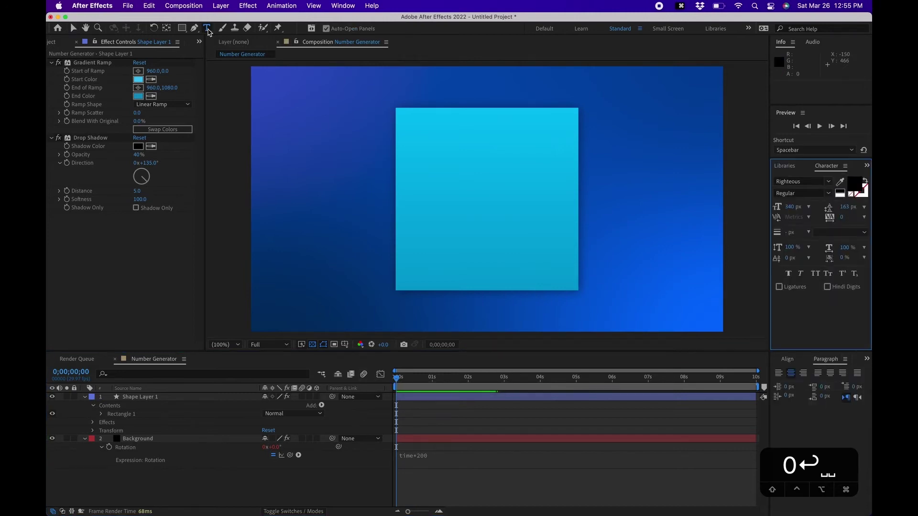
{"action": "left_click", "coordinate": [440, 194]}
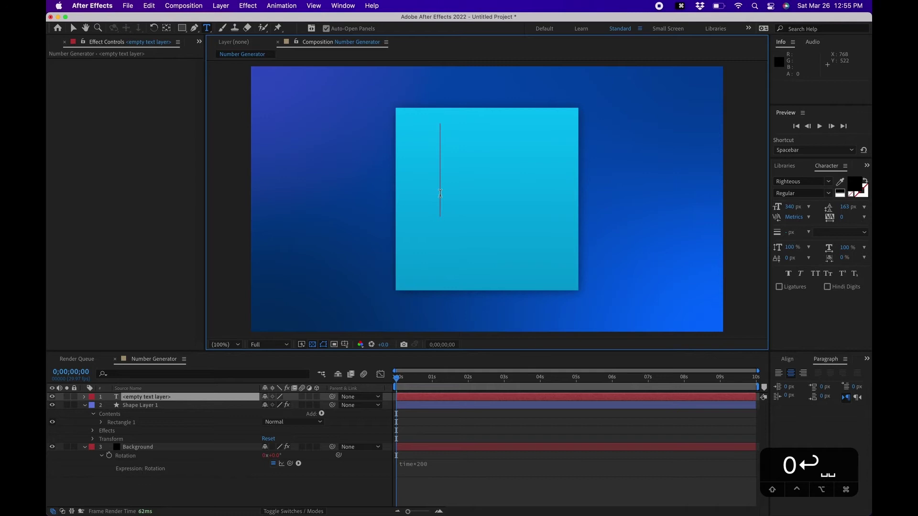
{"action": "type", "text": "100"}
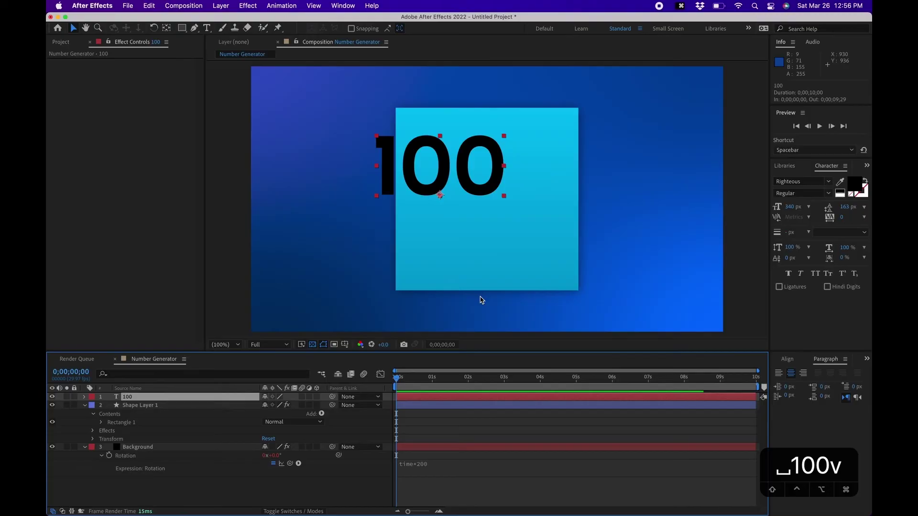
{"action": "left_click_drag", "start_coordinate": [473, 184], "coordinate": [525, 210]}
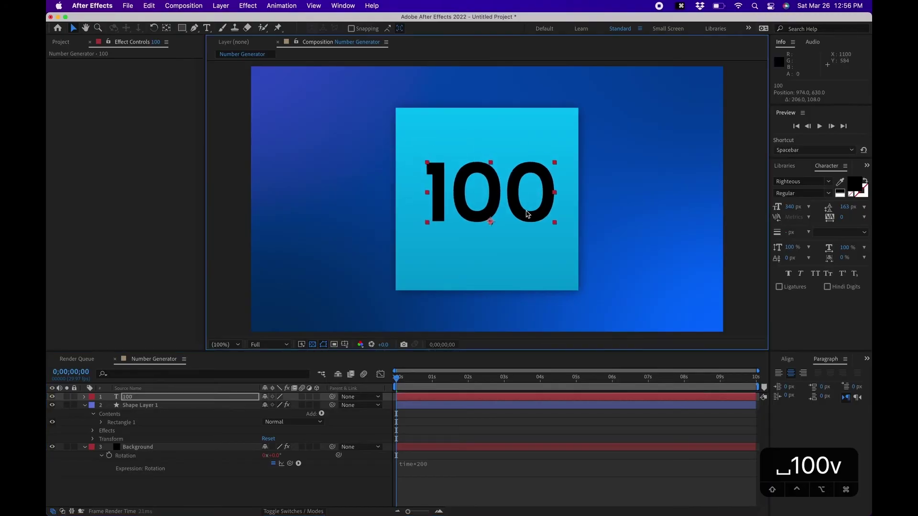
{"action": "left_click", "coordinate": [794, 359]}
{"action": "left_click", "coordinate": [797, 384]}
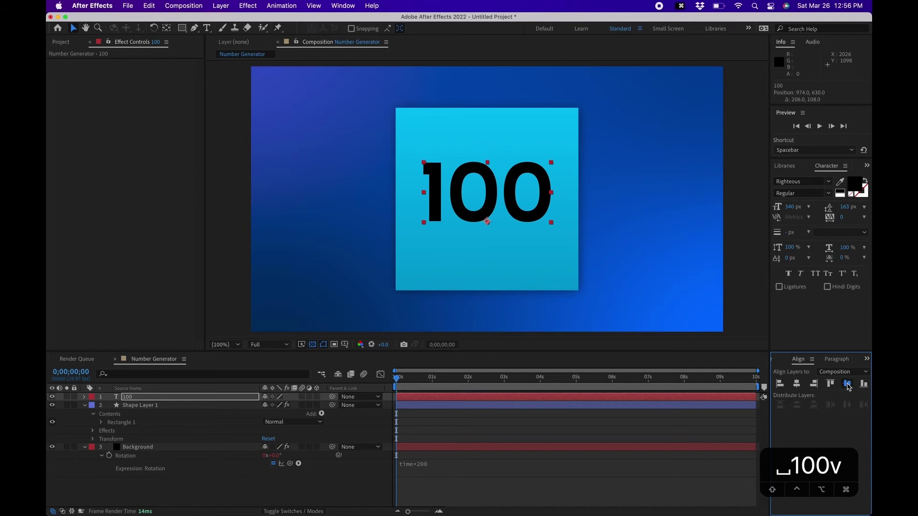
{"action": "left_click", "coordinate": [847, 385]}
{"action": "left_click", "coordinate": [170, 499]}
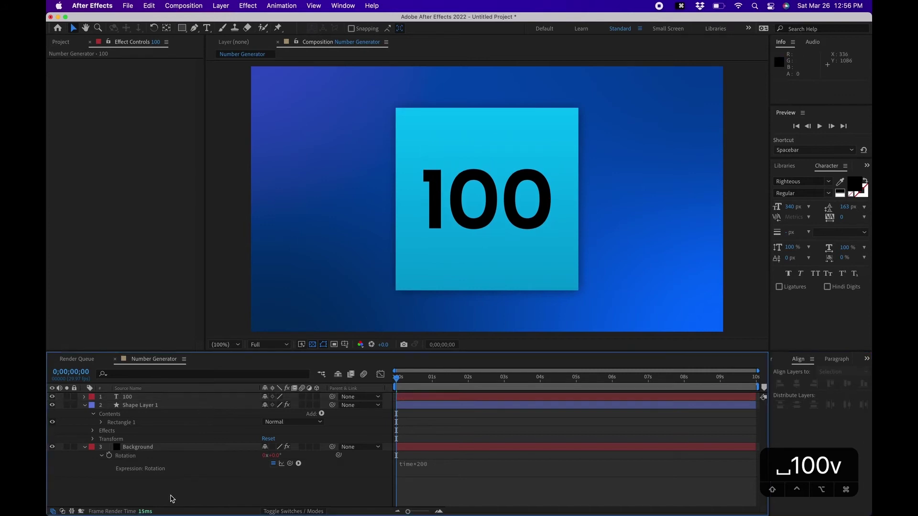
{"action": "left_click", "coordinate": [139, 397]}
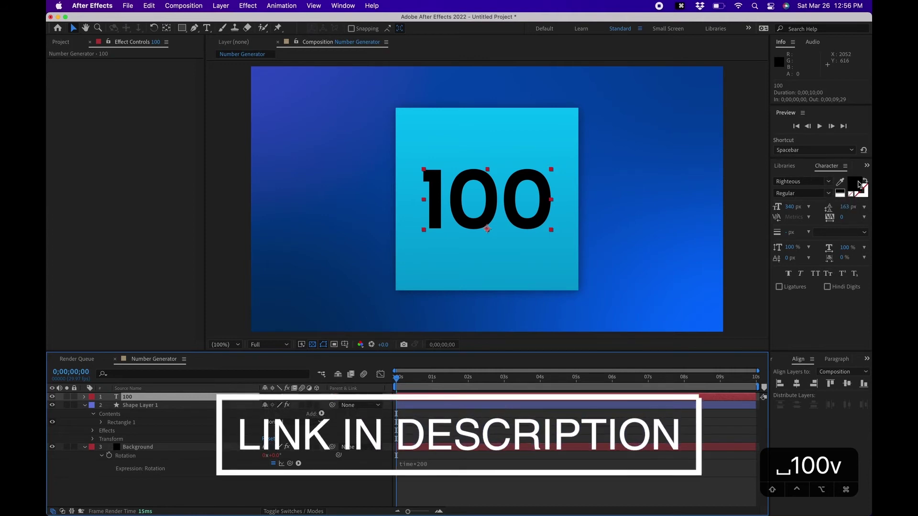
Step: Switch the side panel from Character to Effects & Presets
{"action": "left_click", "coordinate": [867, 165]}
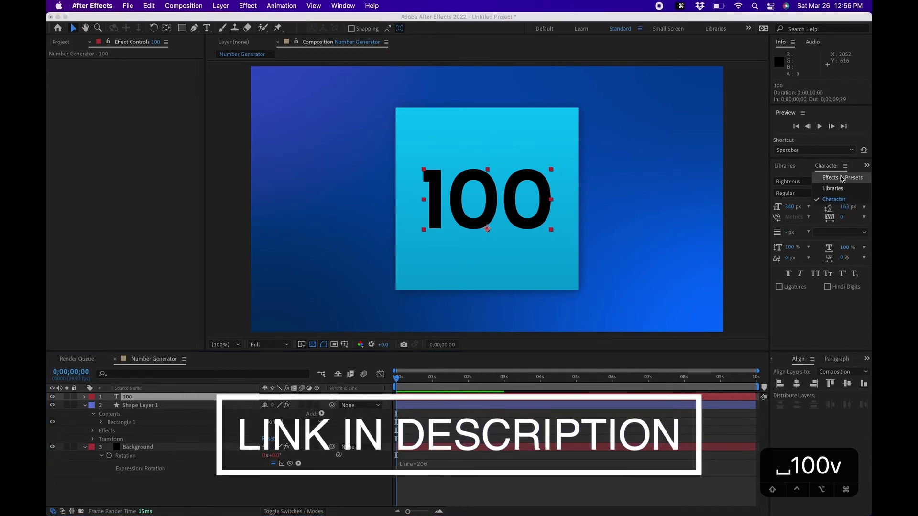
{"action": "left_click", "coordinate": [842, 178]}
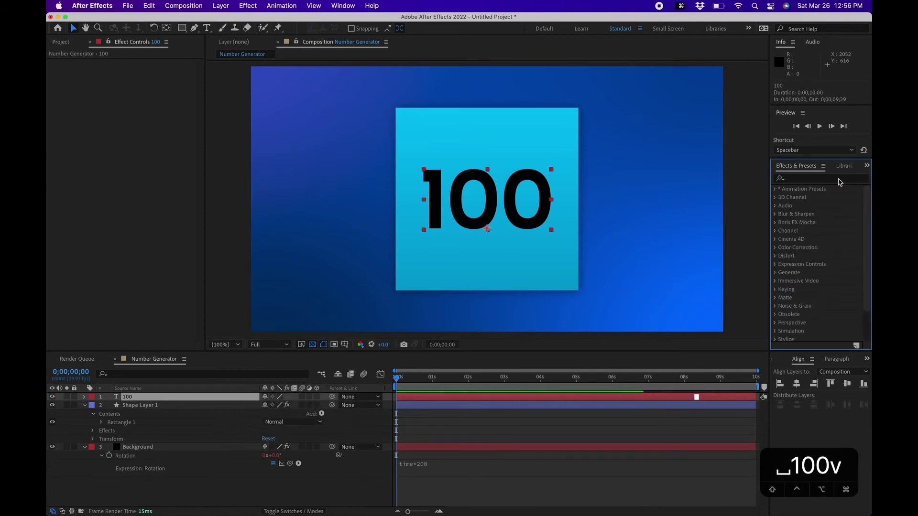
{"action": "left_click", "coordinate": [840, 180]}
Step: Apply a Fill effect to the 100 text with colour FFFFFF
{"action": "type", "text": "fill"}
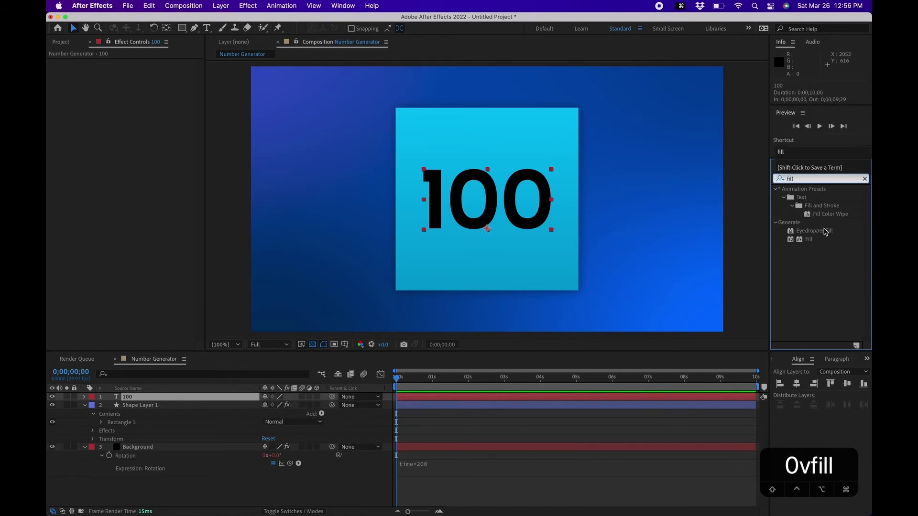
{"action": "left_click_drag", "start_coordinate": [809, 239], "coordinate": [513, 189]}
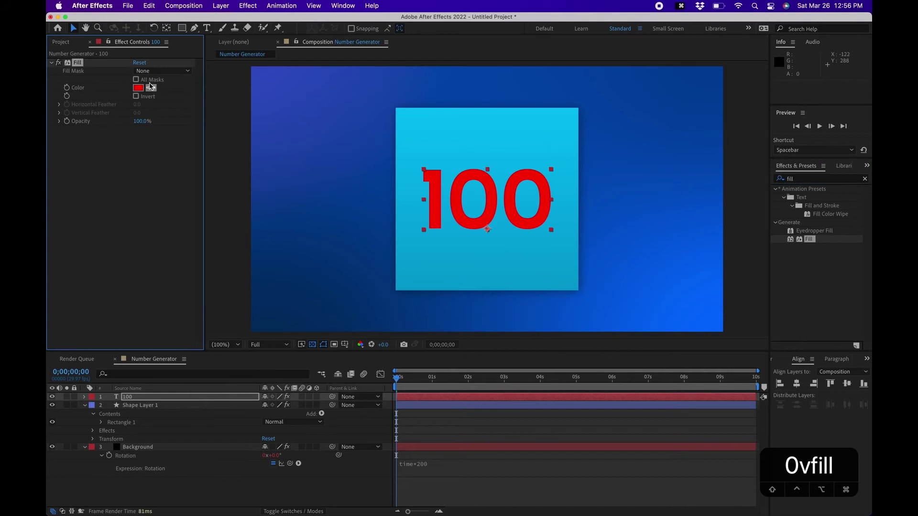
{"action": "left_click", "coordinate": [138, 87]}
{"action": "type", "text": "ffffff"}
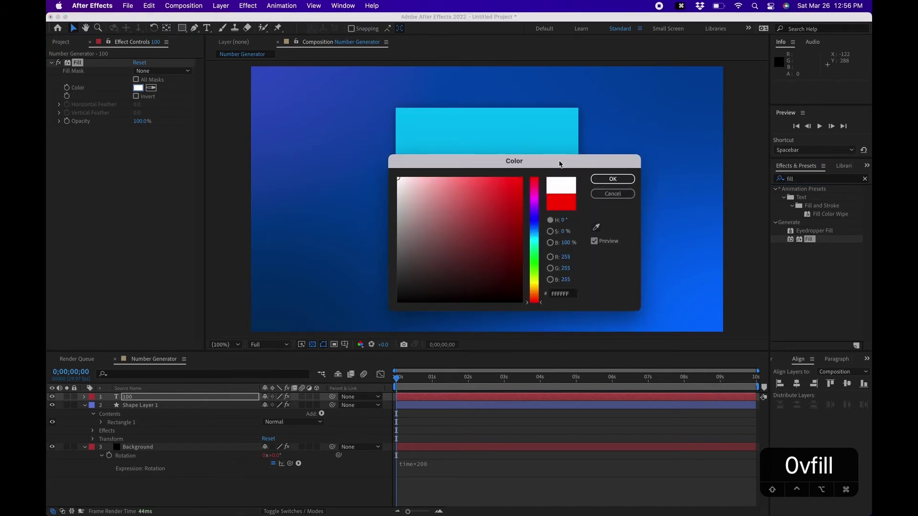
{"action": "left_click", "coordinate": [613, 179]}
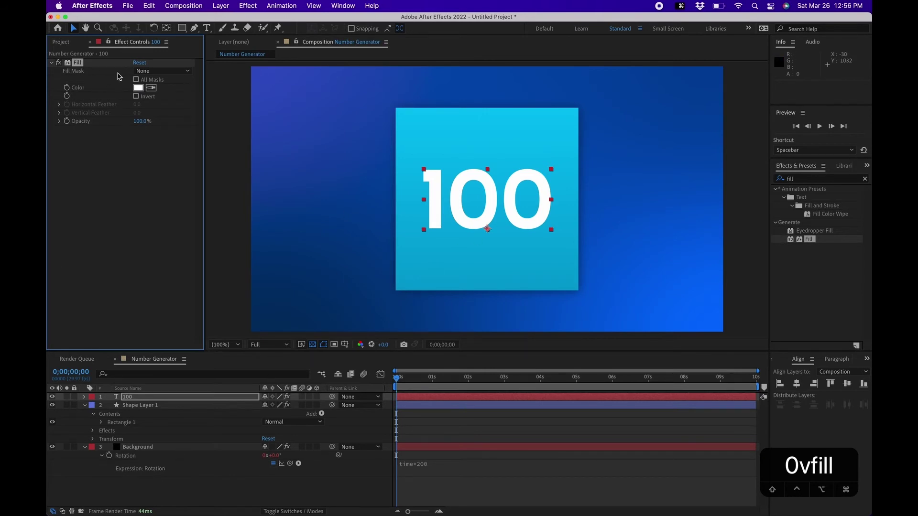
Step: Add Glow to the 100 text with a Glow Radius of 30
{"action": "left_click", "coordinate": [156, 399]}
{"action": "left_click", "coordinate": [865, 179]}
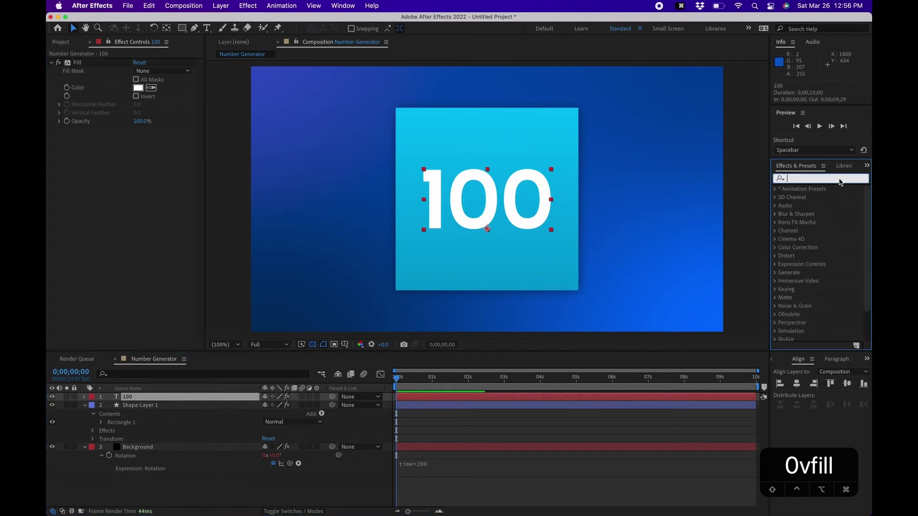
{"action": "type", "text": "glow"}
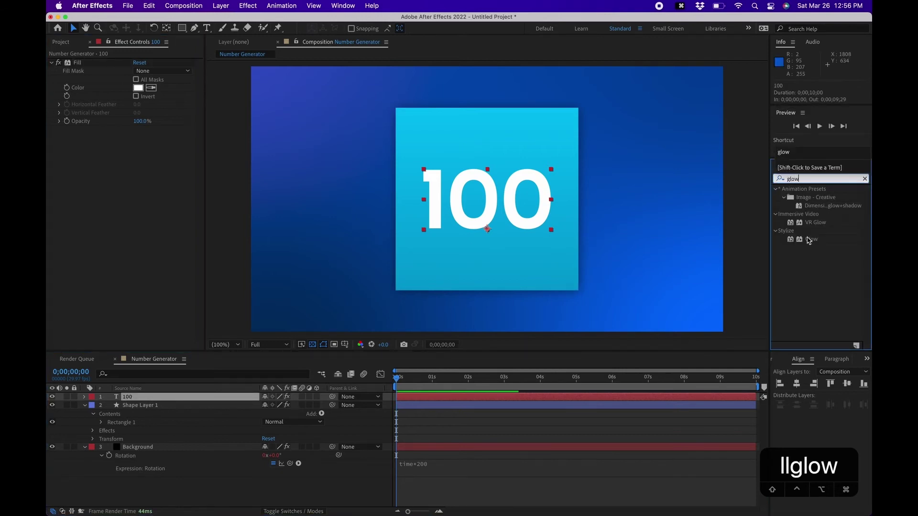
{"action": "left_click_drag", "start_coordinate": [809, 240], "coordinate": [522, 224]}
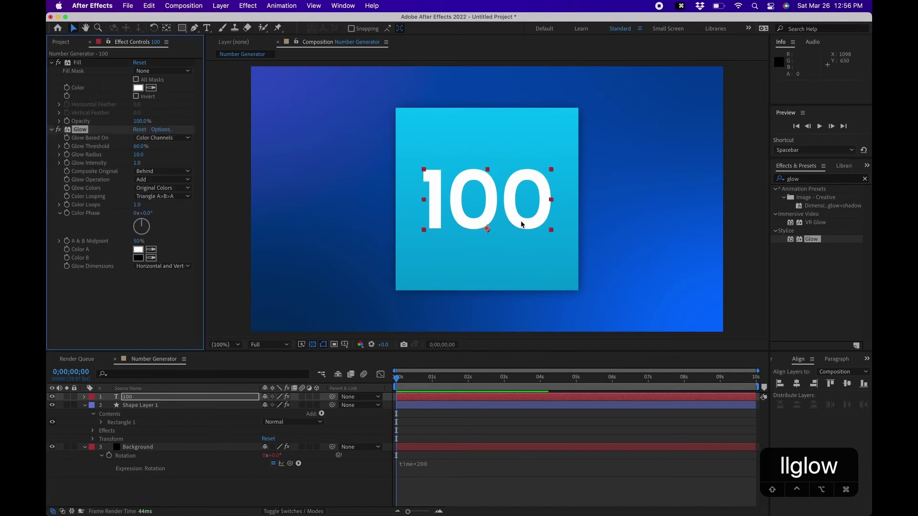
{"action": "left_click", "coordinate": [138, 154]}
{"action": "type", "text": "30"}
{"action": "key", "text": "Return"}
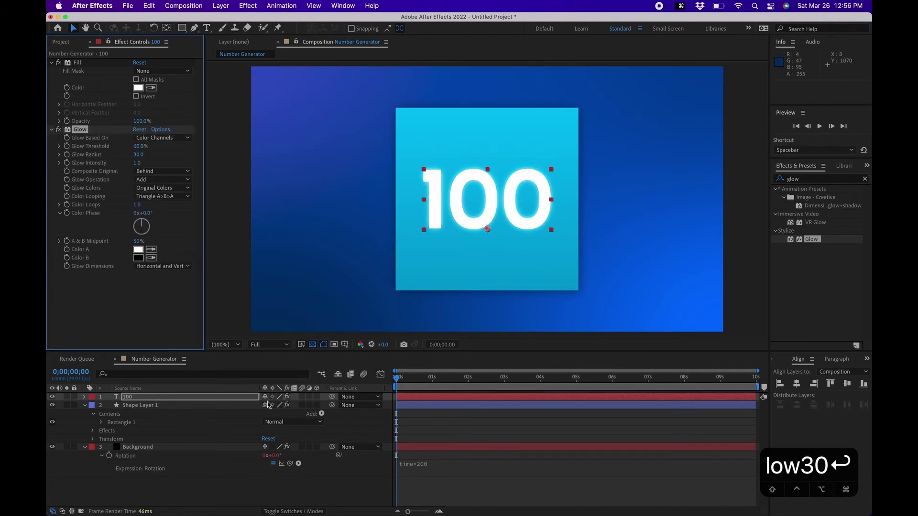
{"action": "left_click", "coordinate": [195, 474]}
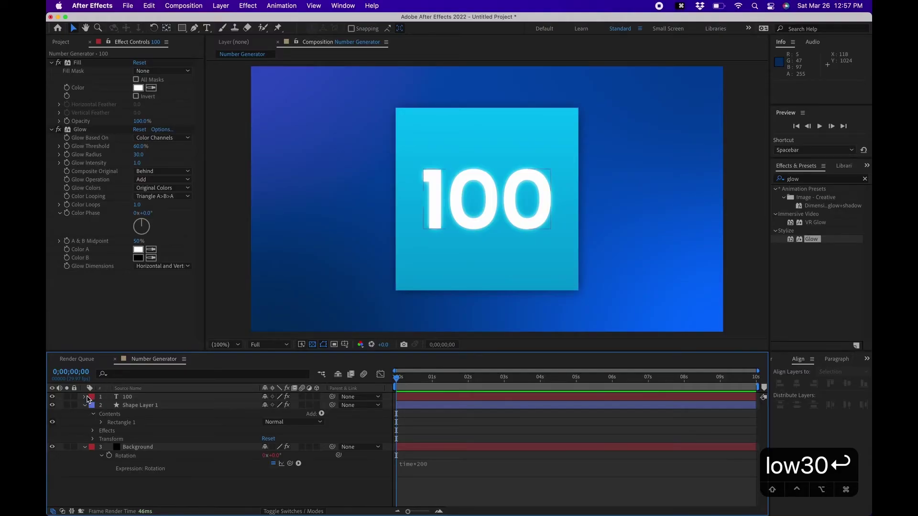
Step: Set the 100 layer's Source Text expression to random(0,100)
{"action": "left_click", "coordinate": [84, 397]}
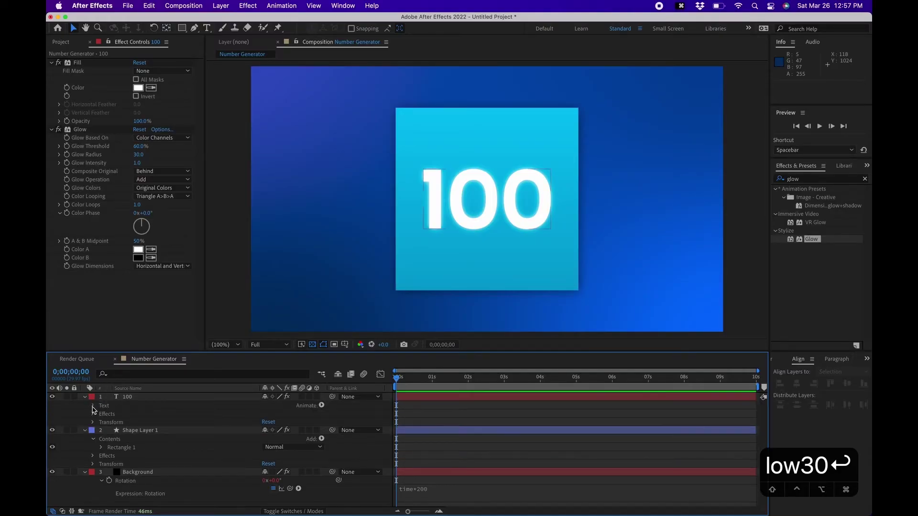
{"action": "left_click", "coordinate": [92, 406]}
{"action": "left_click", "coordinate": [109, 414], "text": "alt"}
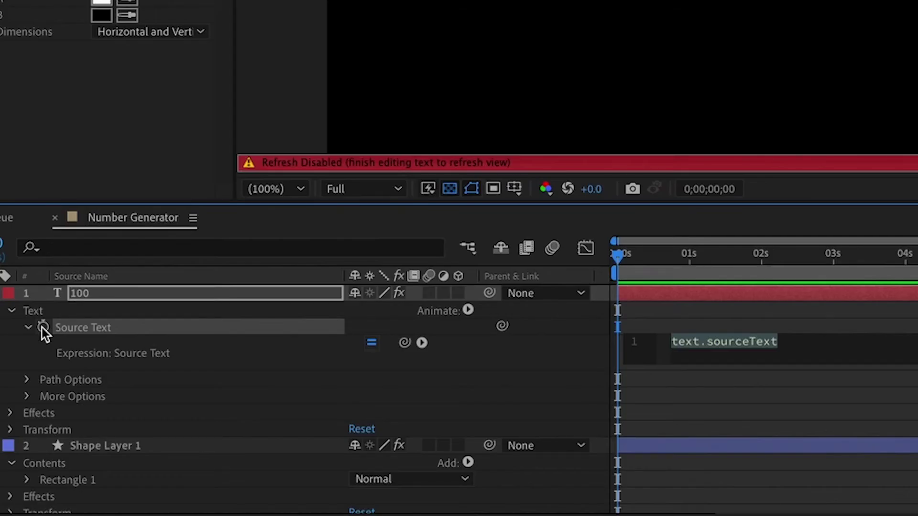
{"action": "type", "text": "random"}
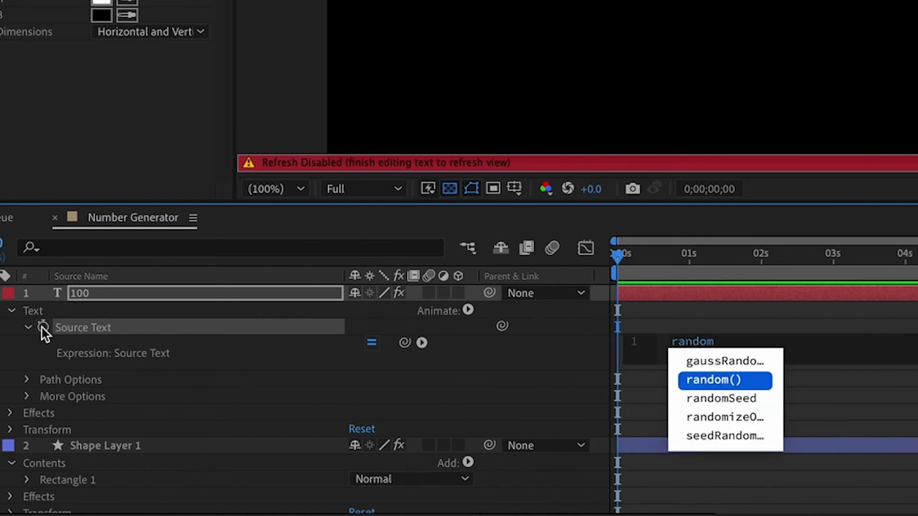
{"action": "key", "text": "Return"}
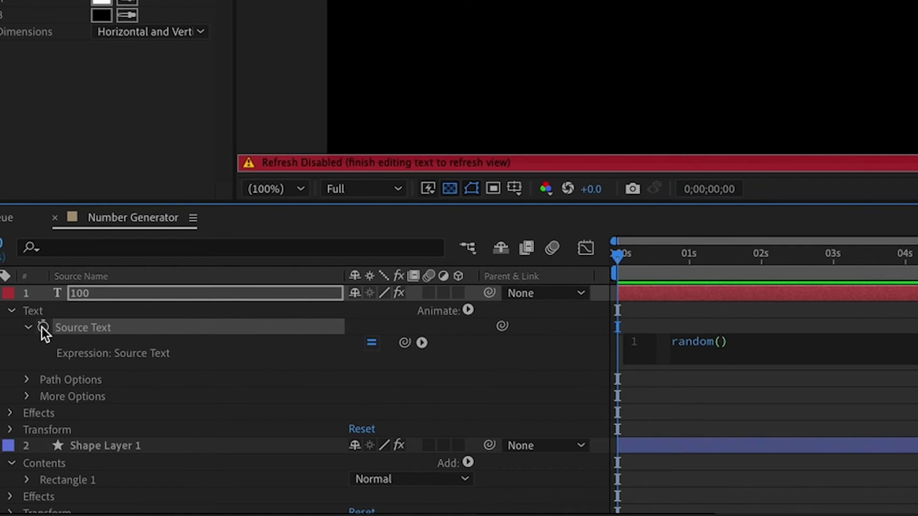
{"action": "type", "text": "0,100"}
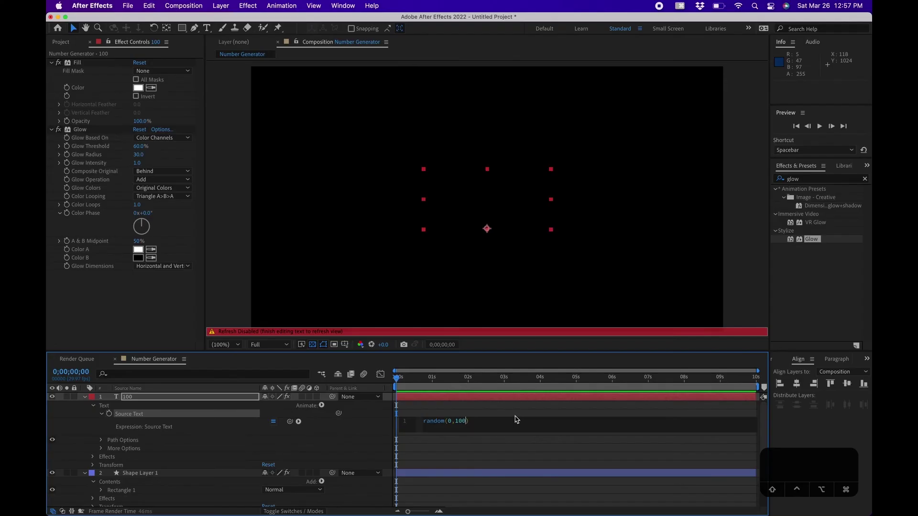
{"action": "key", "text": "KP_Enter"}
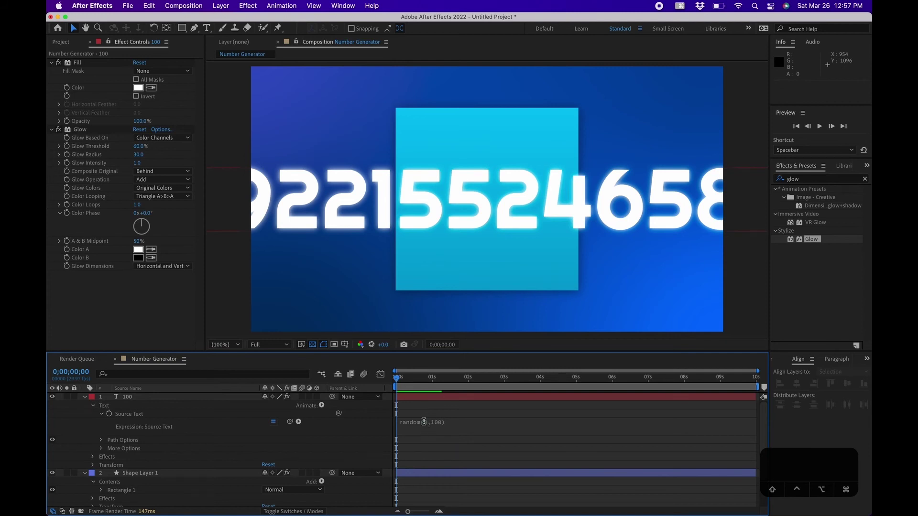
{"action": "left_click", "coordinate": [426, 423]}
Step: Rewrite the Source Text expression as x = random(0,100) with Math.round(x) on a second line
{"action": "left_click", "coordinate": [425, 422]}
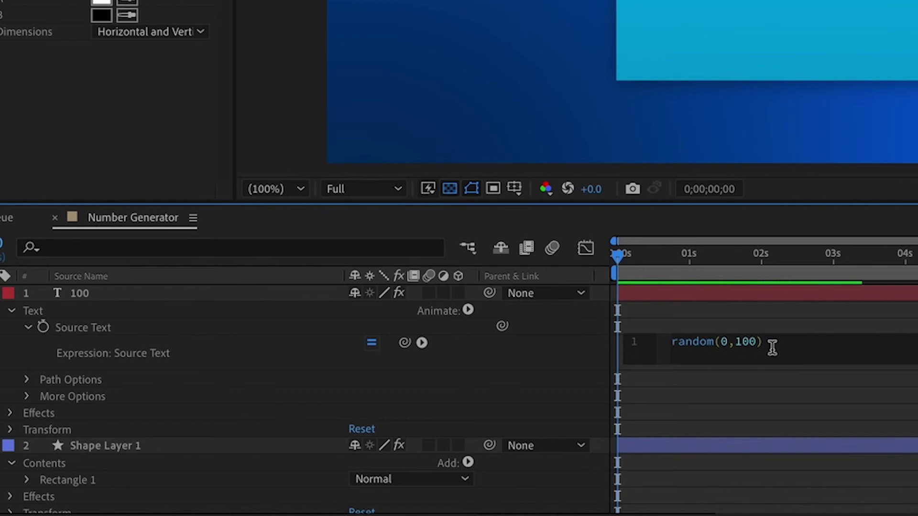
{"action": "type", "text": "x ="}
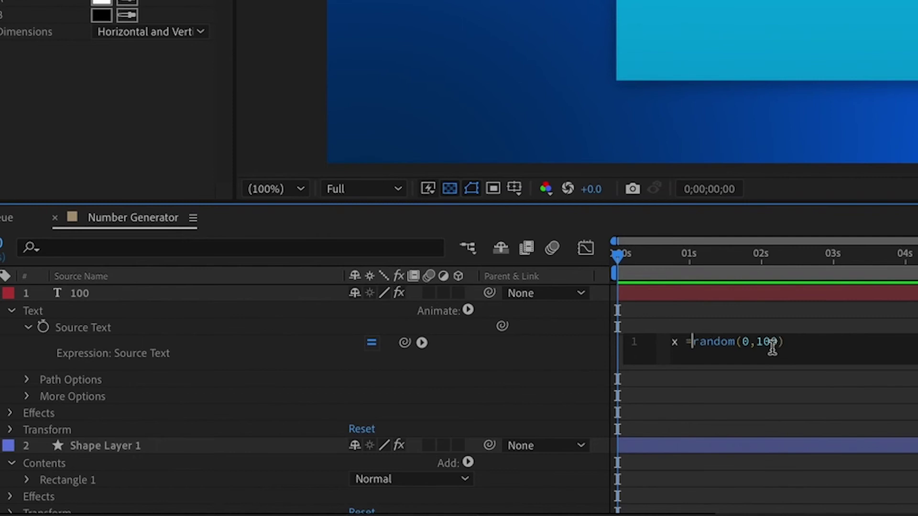
{"action": "left_click", "coordinate": [825, 336]}
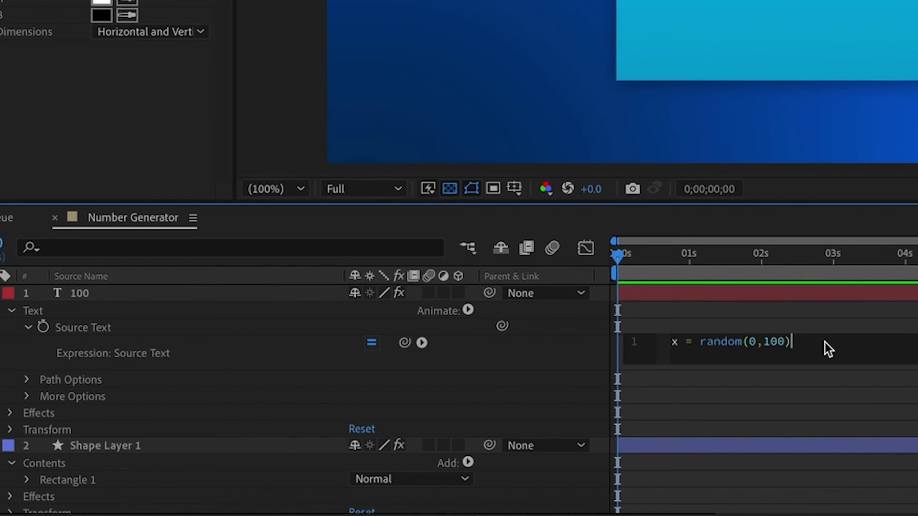
{"action": "key", "text": "Return"}
{"action": "type", "text": "Ma"}
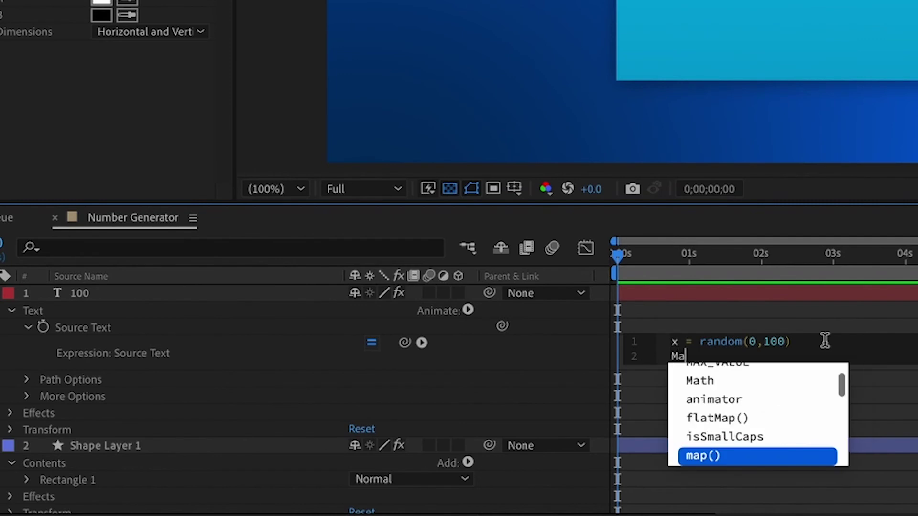
{"action": "type", "text": "th."}
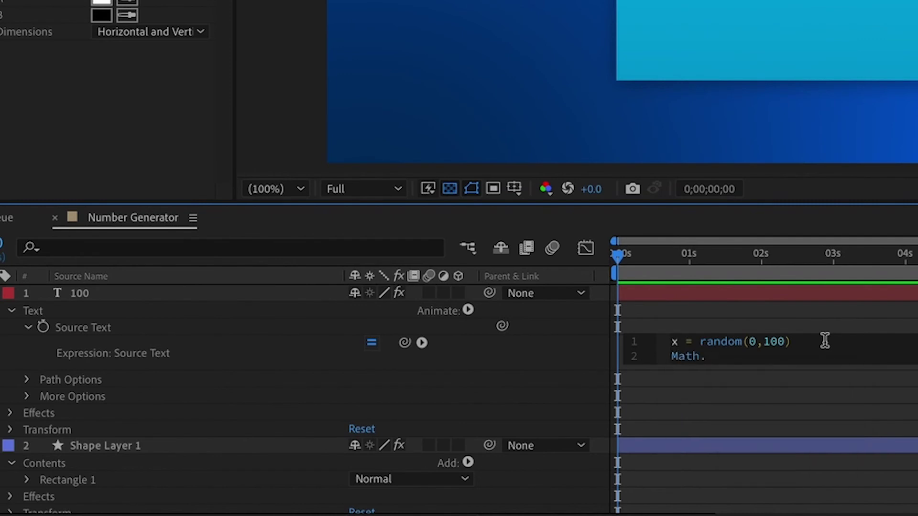
{"action": "type", "text": "round"}
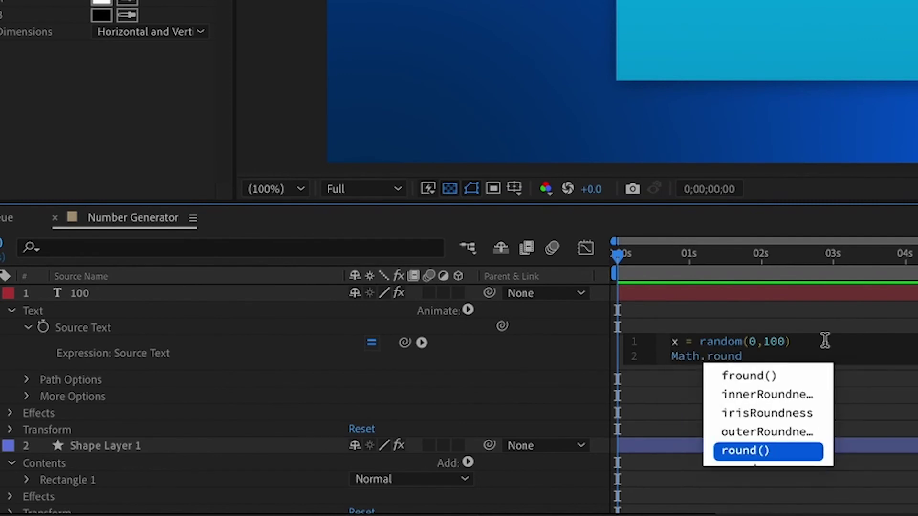
{"action": "type", "text": "(x"}
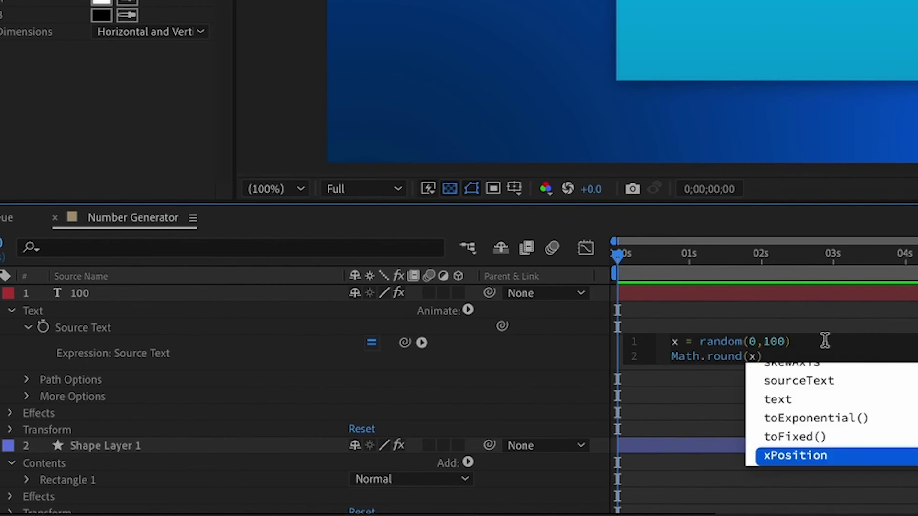
{"action": "type", "text": ")"}
{"action": "left_click", "coordinate": [917, 408]}
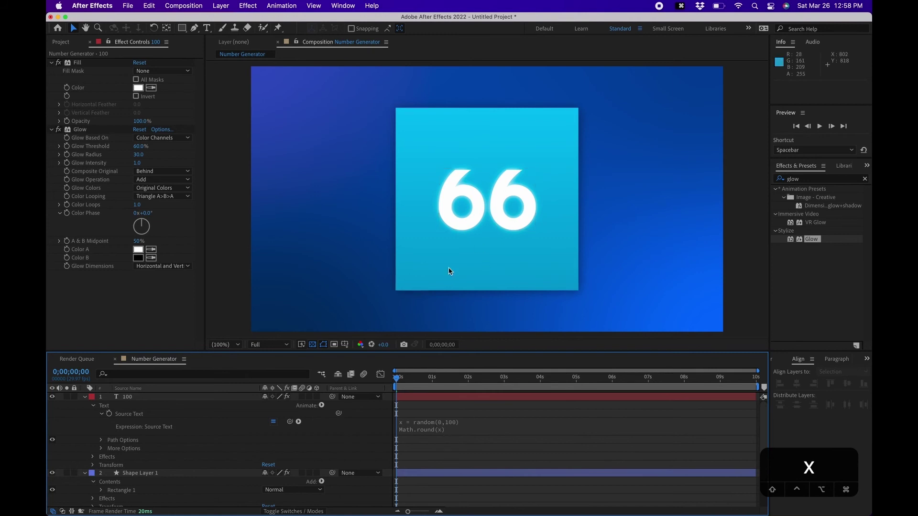
Step: Preview the rounded numbers, set the time to 0;00;05;00, and select the 100 text layer
{"action": "key", "text": "space"}
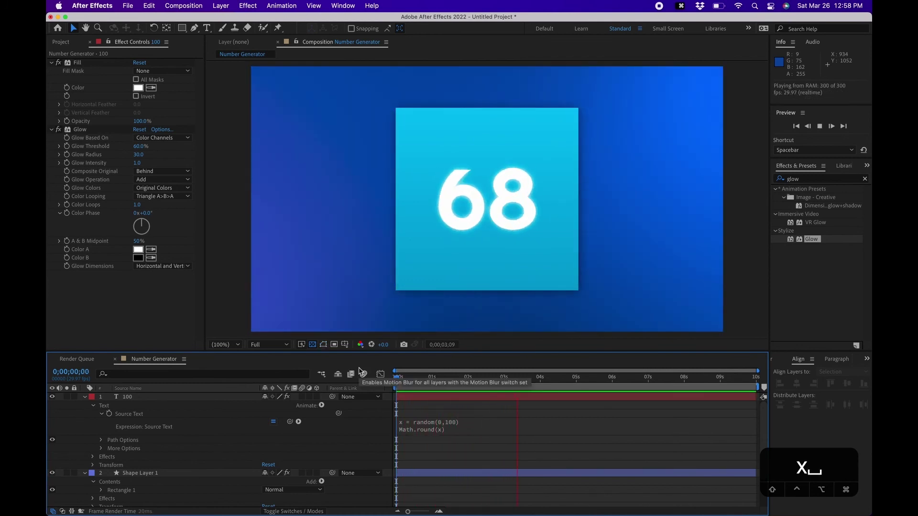
{"action": "key", "text": "space"}
{"action": "left_click", "coordinate": [577, 386]}
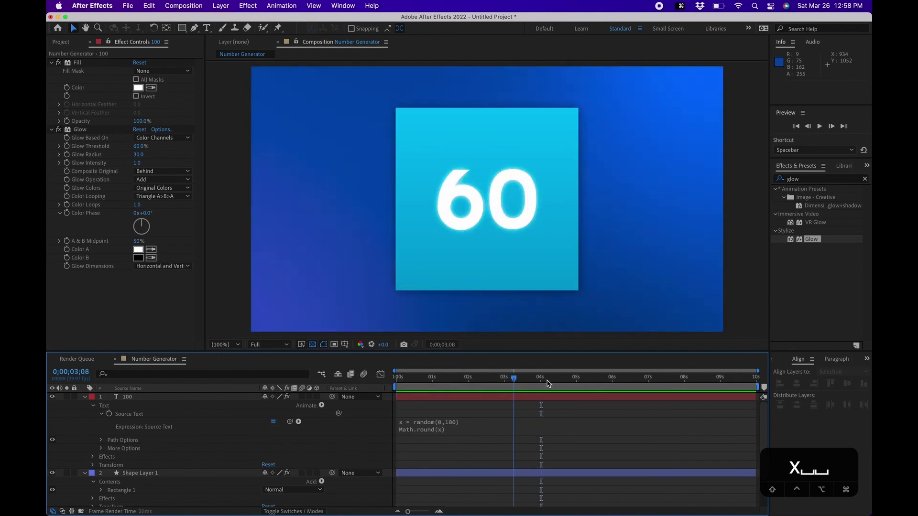
{"action": "left_click_drag", "start_coordinate": [579, 389], "coordinate": [575, 389]}
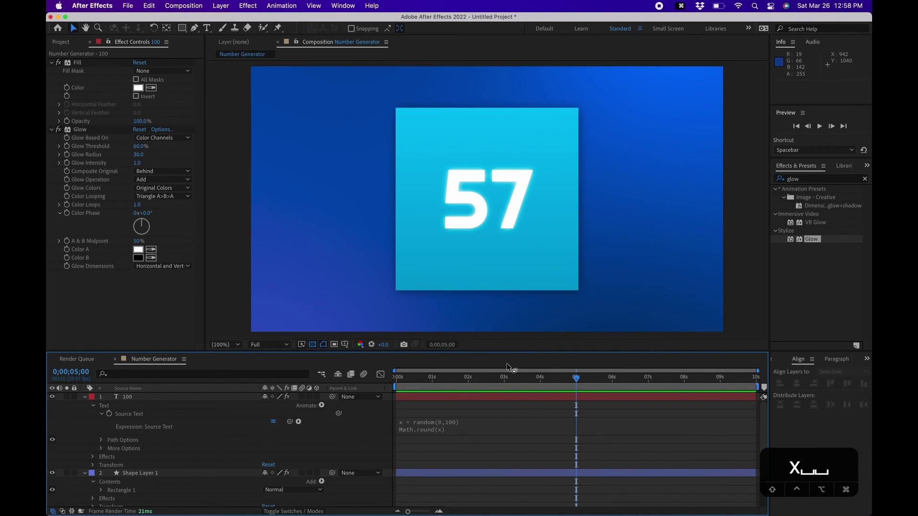
{"action": "left_click", "coordinate": [139, 401]}
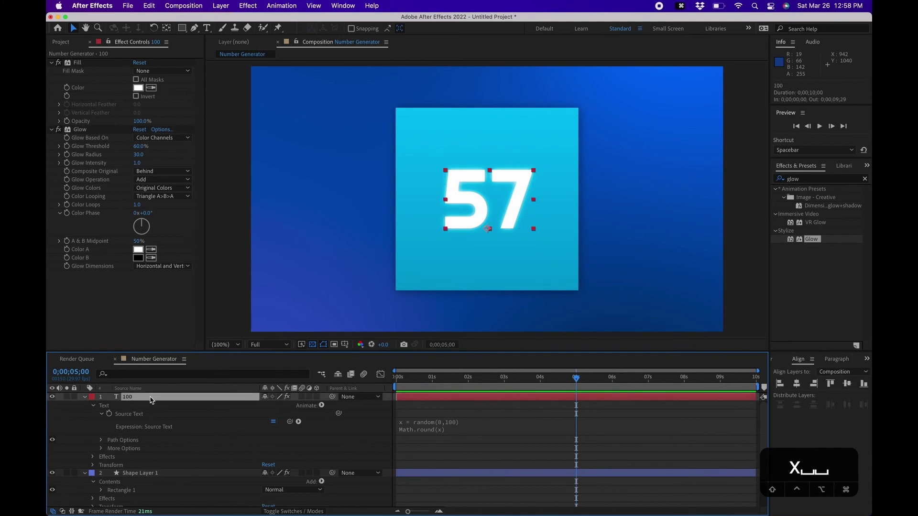
Step: Split the text layer at five seconds and delete the new 101 layer's Source Text expression
{"action": "key", "text": "super+shift+d"}
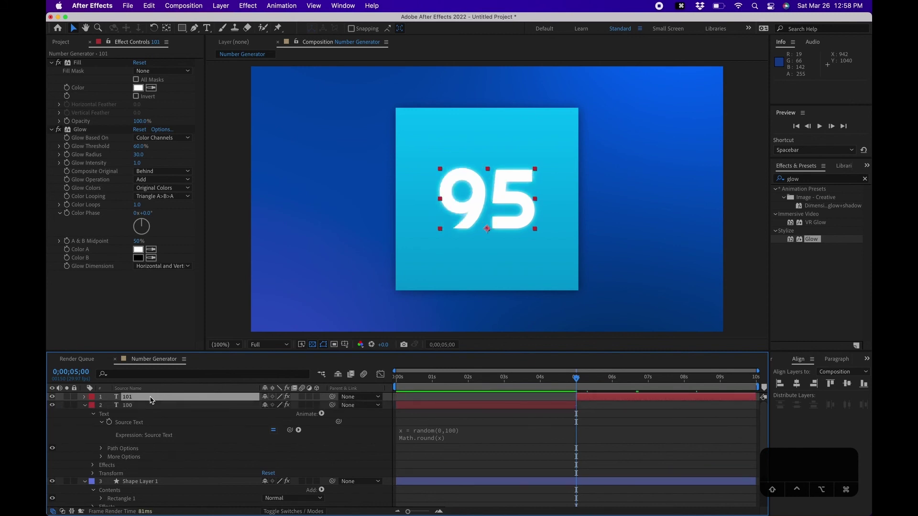
{"action": "left_click", "coordinate": [85, 398]}
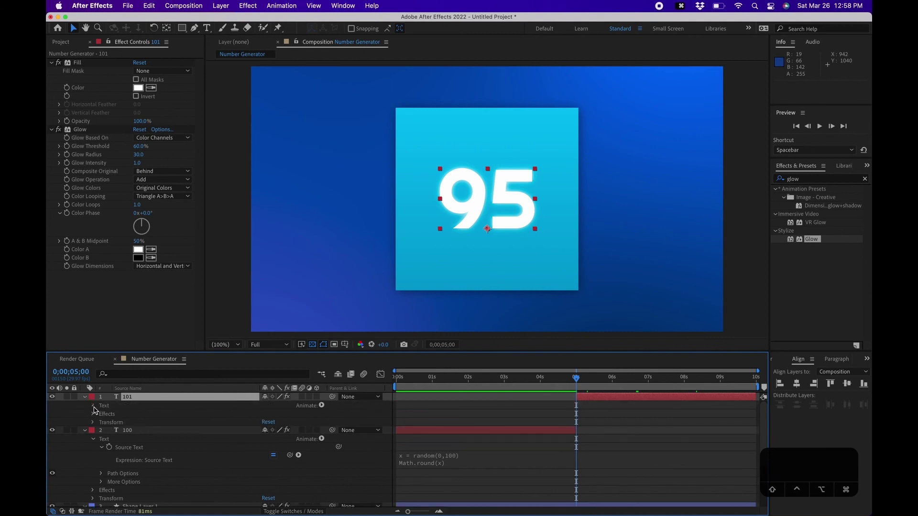
{"action": "left_click", "coordinate": [93, 406]}
{"action": "left_click", "coordinate": [102, 414]}
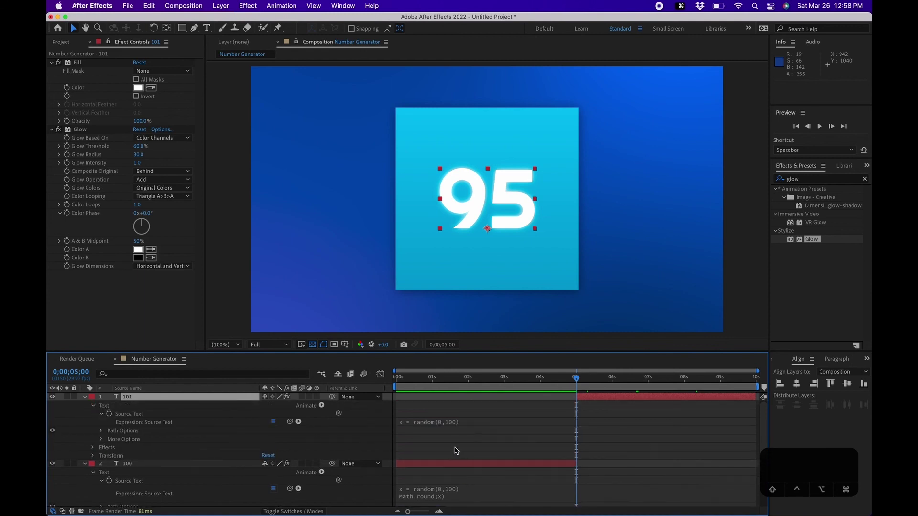
{"action": "left_click", "coordinate": [442, 425]}
{"action": "key", "text": "BackSpace"}
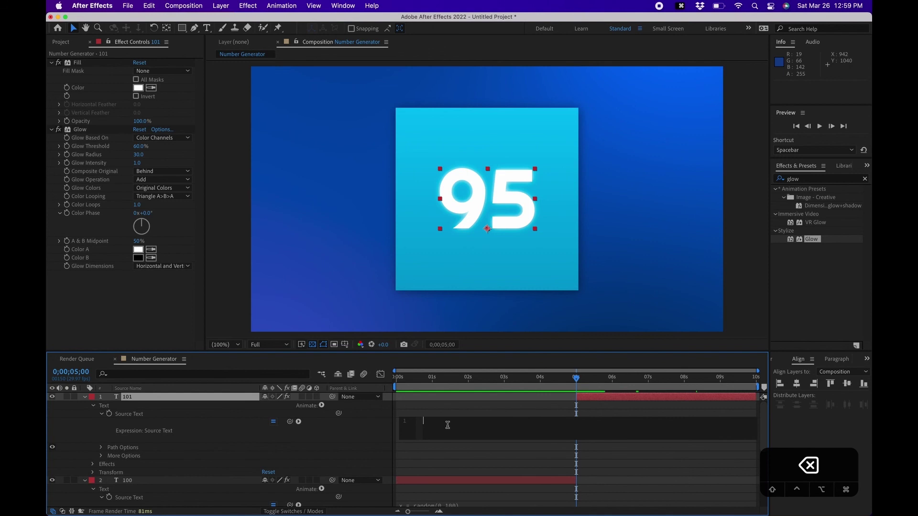
{"action": "left_click", "coordinate": [454, 405]}
Step: Change the later layer's text to a fixed 76 and preview from before five seconds
{"action": "left_click", "coordinate": [510, 199]}
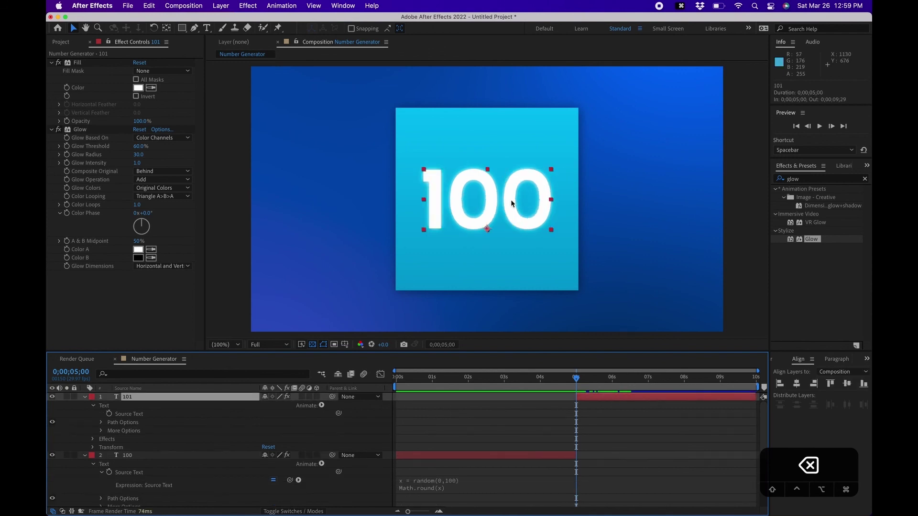
{"action": "double_click", "coordinate": [511, 199]}
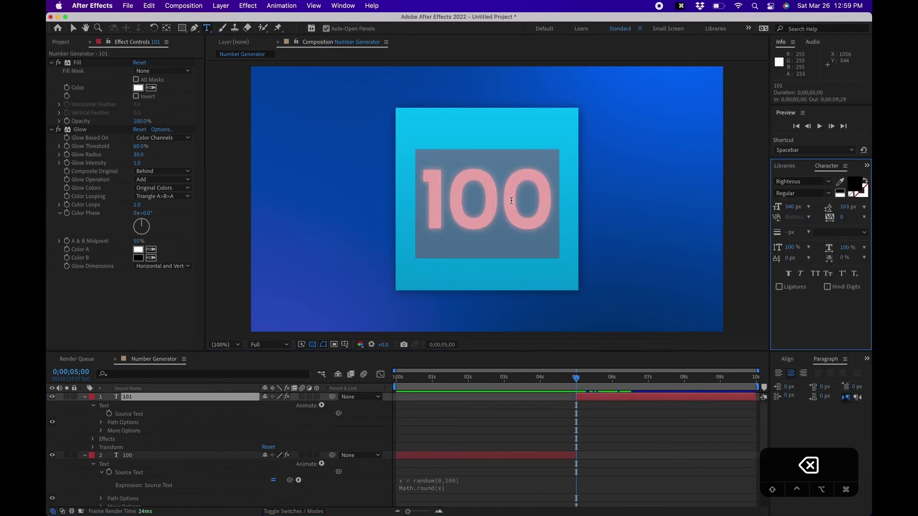
{"action": "type", "text": "6"}
{"action": "key", "text": "Left"}
{"action": "type", "text": "7"}
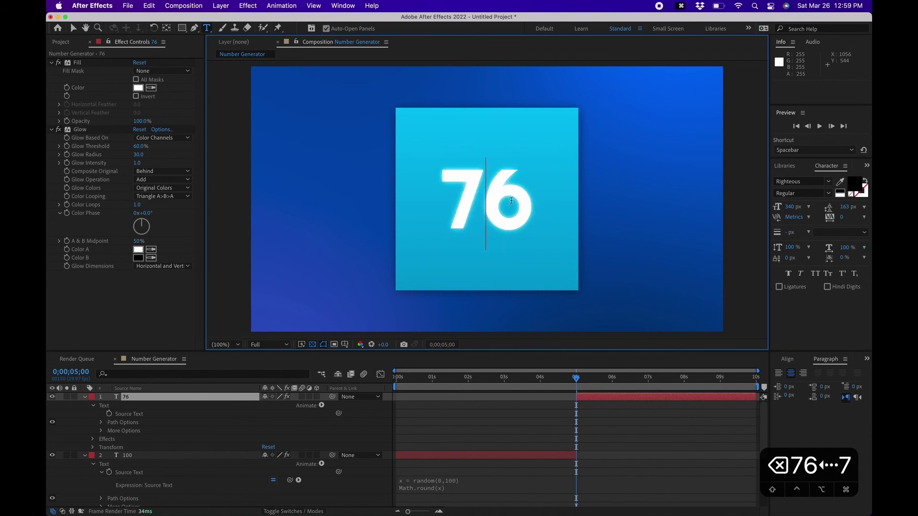
{"action": "left_click", "coordinate": [536, 378]}
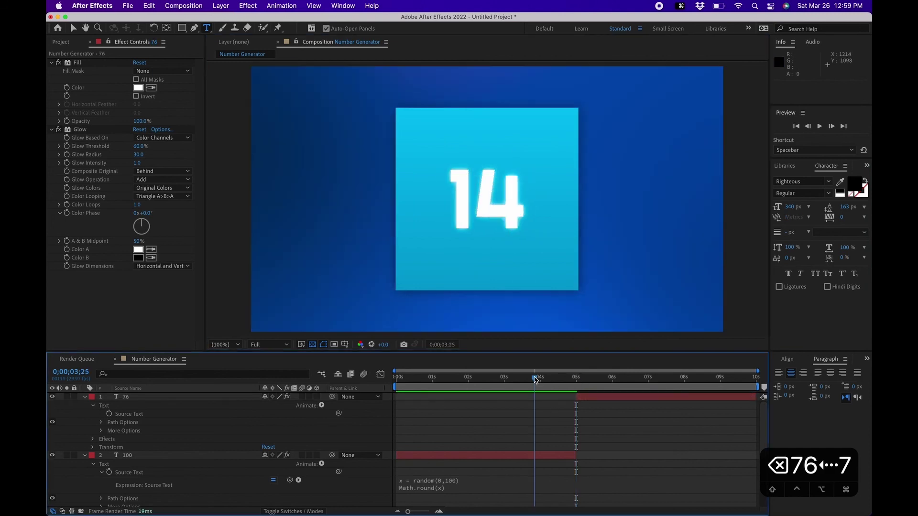
{"action": "key", "text": "space"}
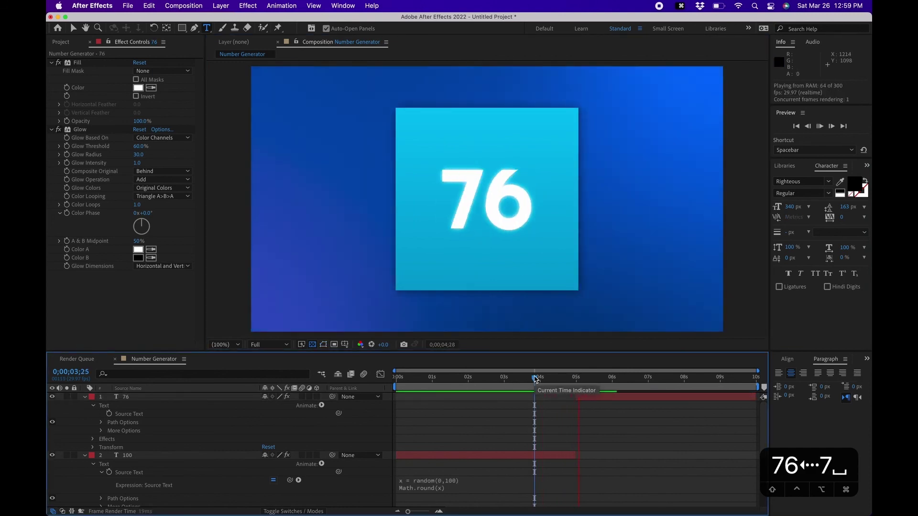